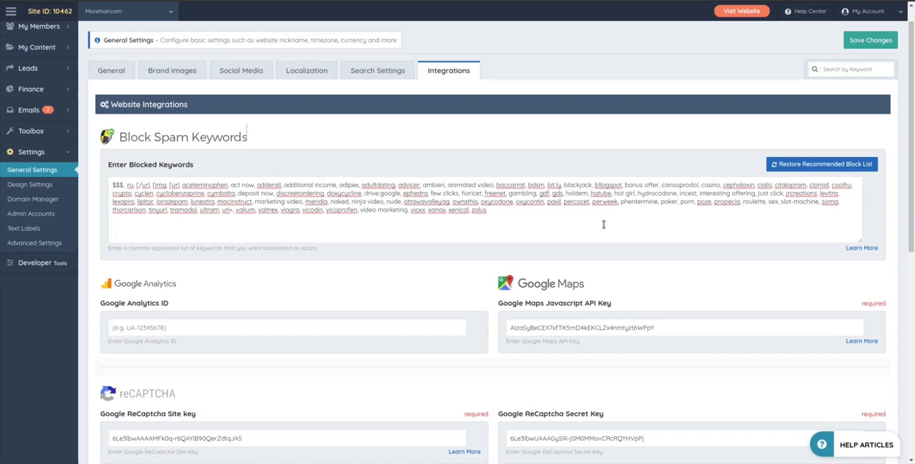
# Step: Look through the website integrations, including Google Analytics, Google Maps, reCAPTCHA, SendGrid and the affiliate program settings
pyautogui.scroll(-3, 321, 264)
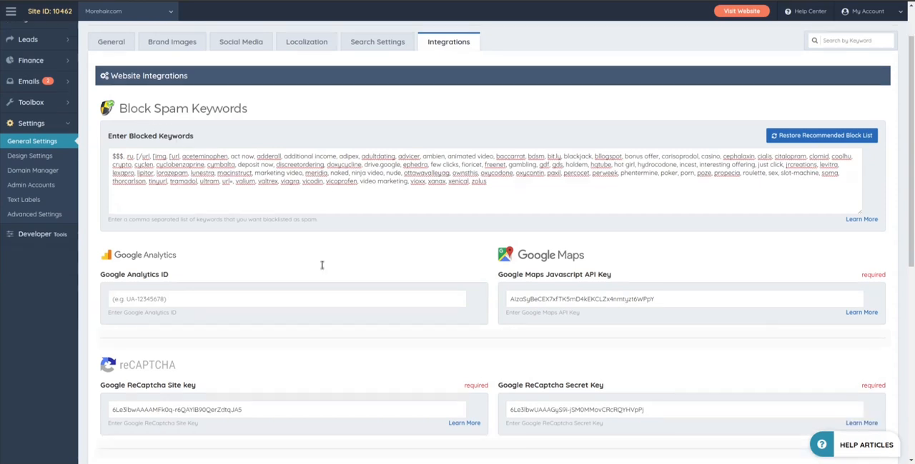
pyautogui.scroll(-4, 374, 231)
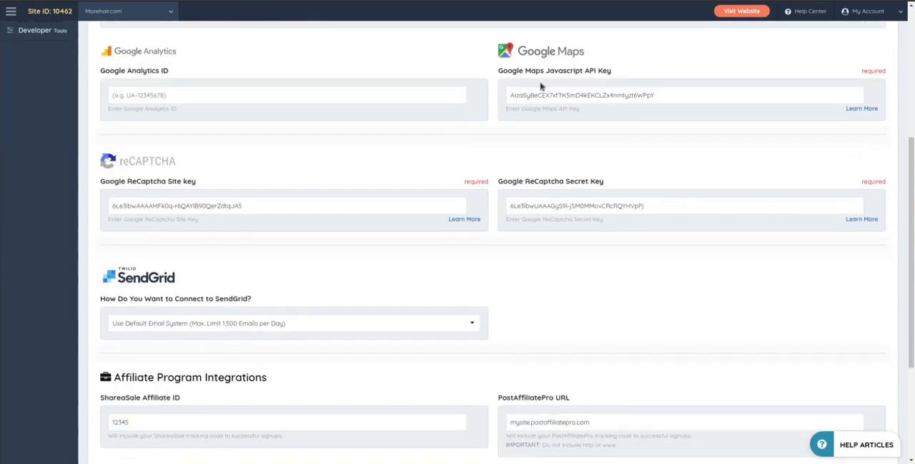
pyautogui.scroll(-4, 543, 225)
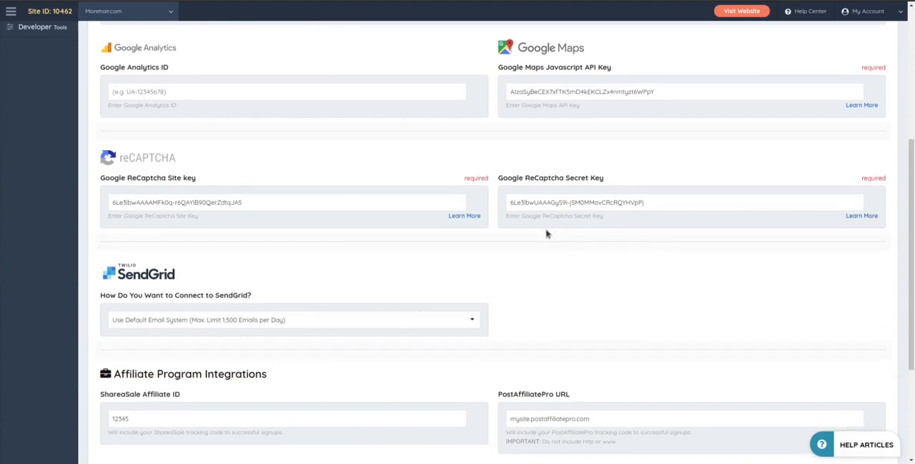
pyautogui.scroll(10, 496, 228)
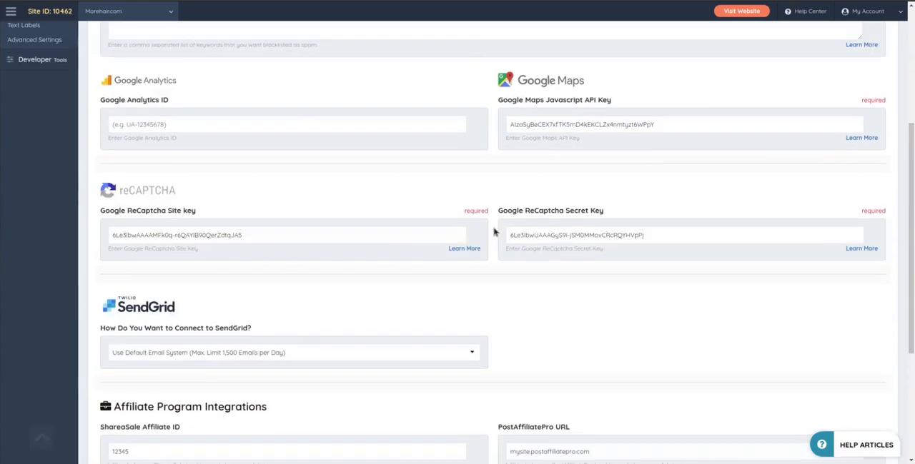
pyautogui.scroll(3, 483, 239)
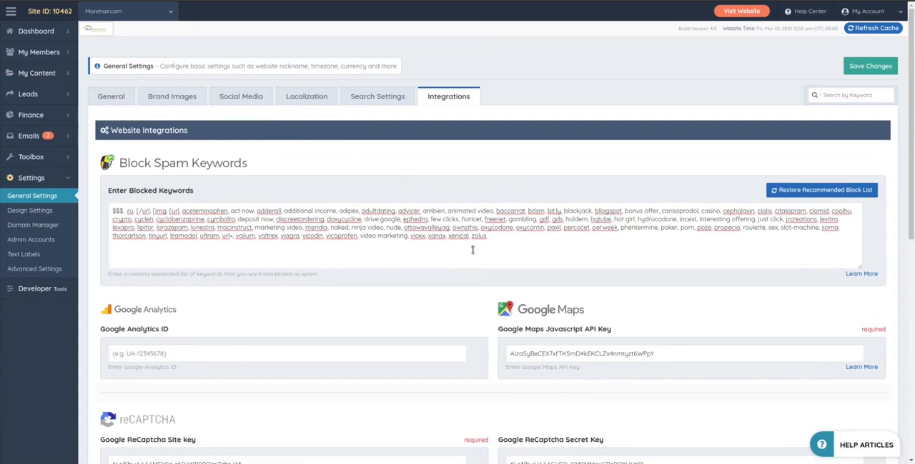
# Step: Highlight the full list of blocked spam keywords to review it, leaving its contents unedited
pyautogui.moveTo(492, 240); pyautogui.dragTo(115, 207)
pyautogui.click(340, 213)
pyautogui.moveTo(499, 241); pyautogui.dragTo(102, 211)
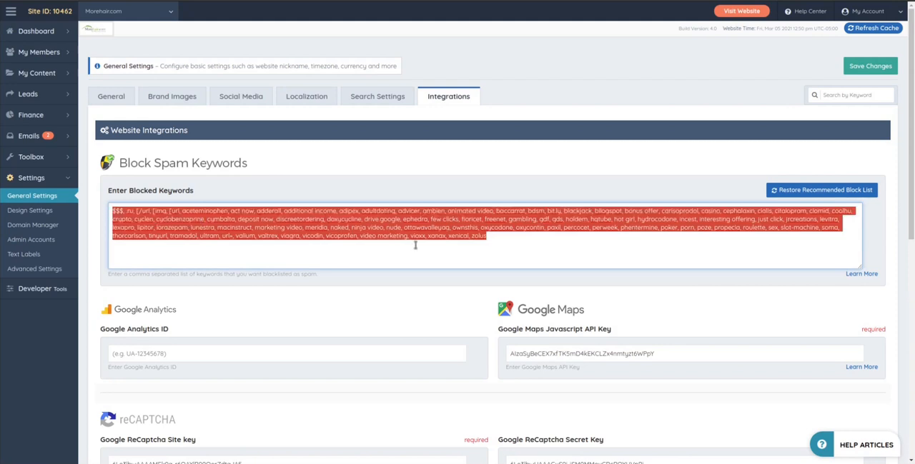
pyautogui.click(496, 243)
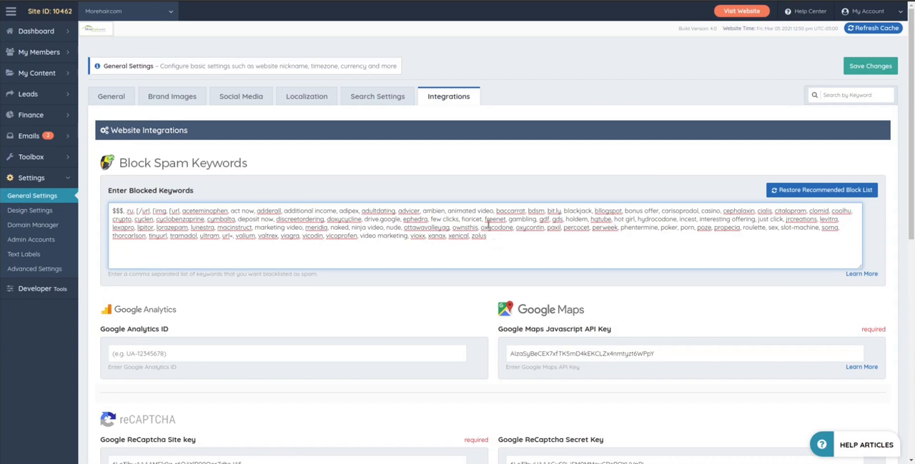
pyautogui.moveTo(520, 251); pyautogui.dragTo(98, 204)
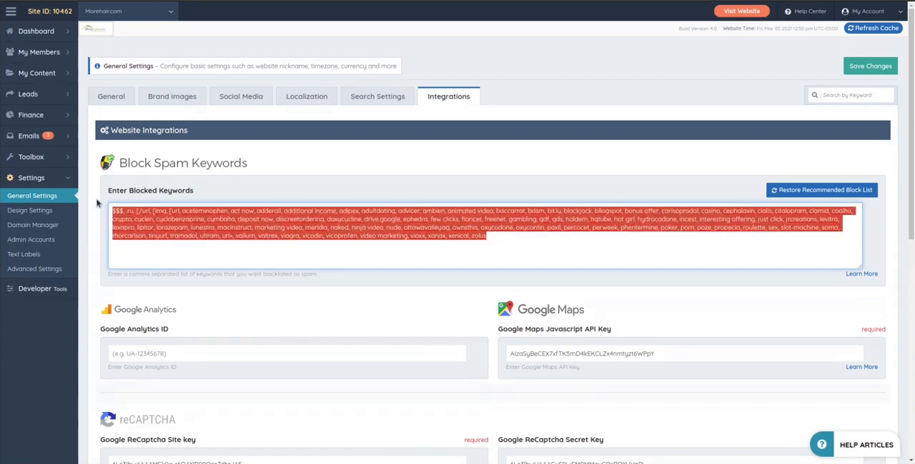
pyautogui.click(493, 243)
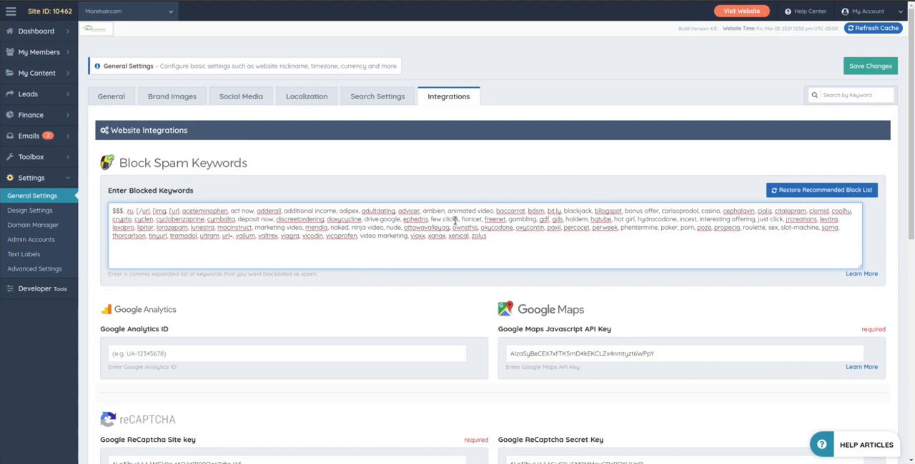
# Step: Open the General settings, highlight the website name and view the live website's homepage
pyautogui.click(115, 98)
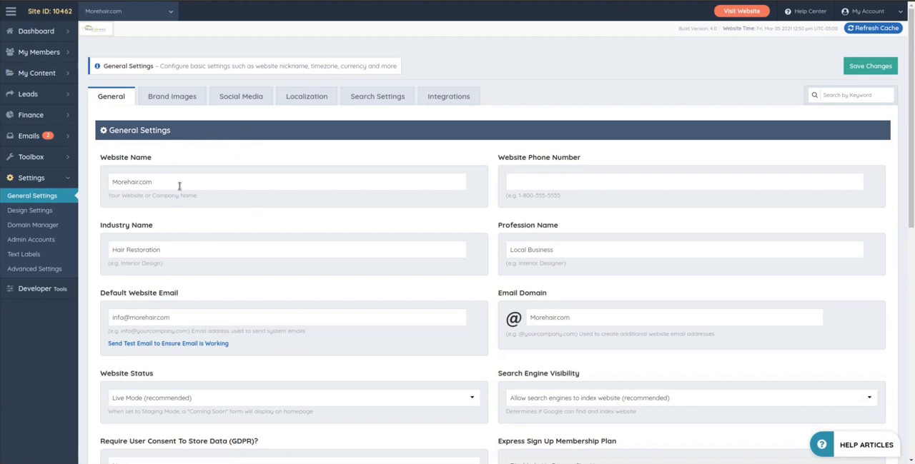
pyautogui.moveTo(160, 183); pyautogui.dragTo(106, 183)
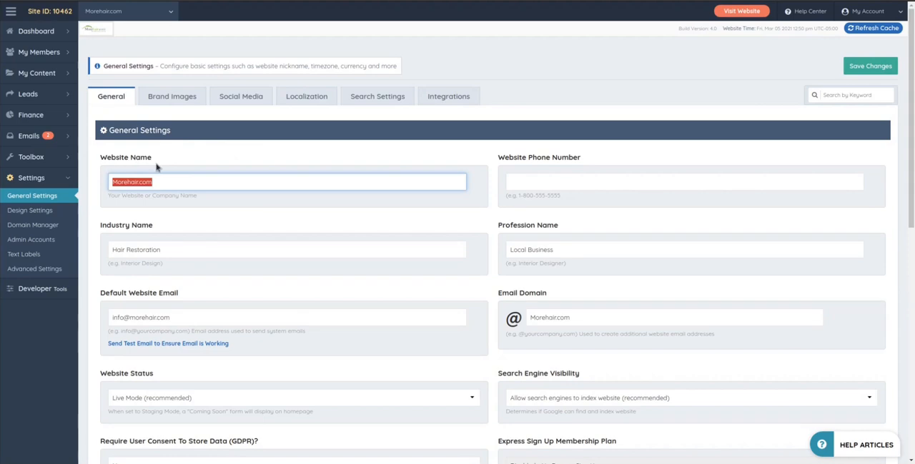
pyautogui.click(742, 14)
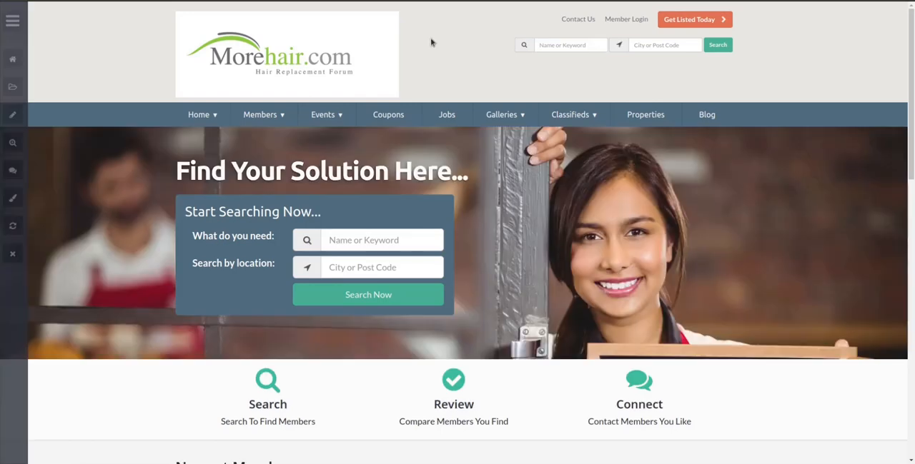
pyautogui.scroll(-3, 436, 69)
pyautogui.scroll(3, 448, 58)
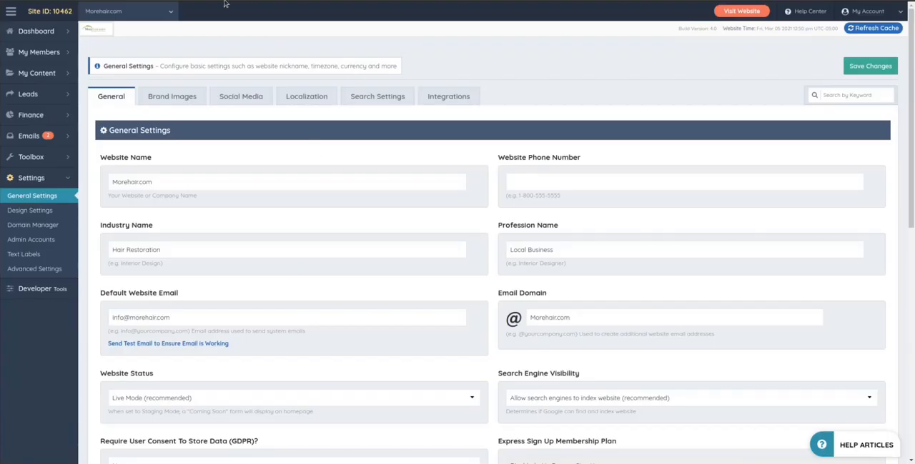
# Step: Return to the General settings and examine the Website Name and Website Phone Number fields
pyautogui.doubleClick(166, 181)
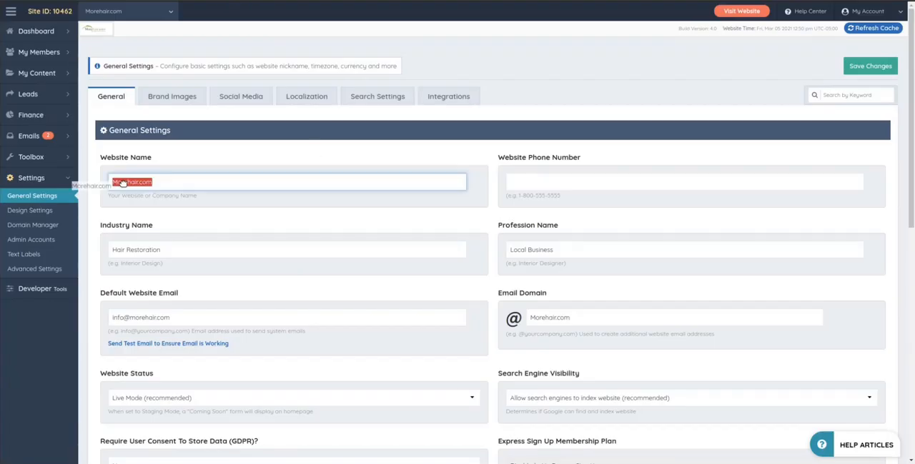
pyautogui.click(160, 181)
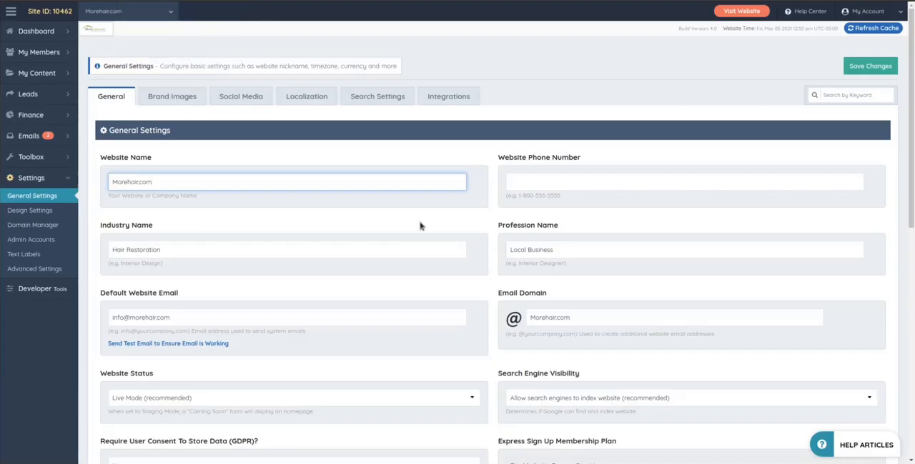
pyautogui.click(528, 177)
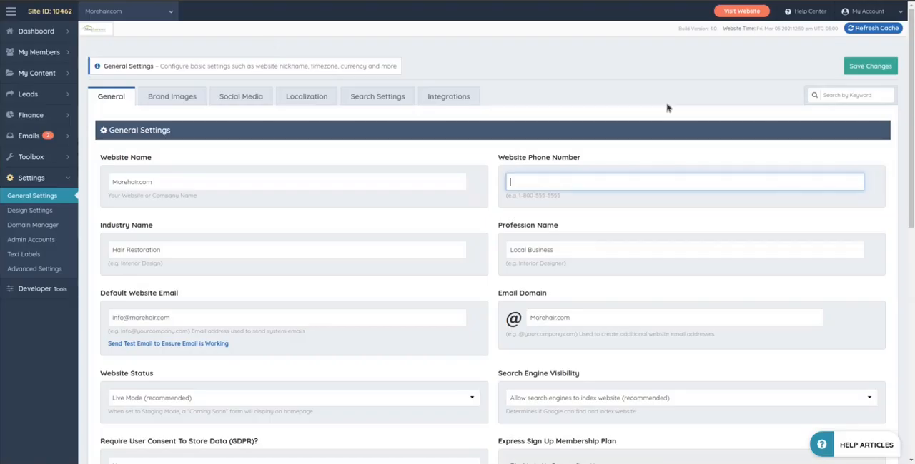
# Step: Highlight the Industry Name entry to examine how the site's industry is defined
pyautogui.click(192, 251)
pyautogui.moveTo(192, 251); pyautogui.dragTo(100, 255)
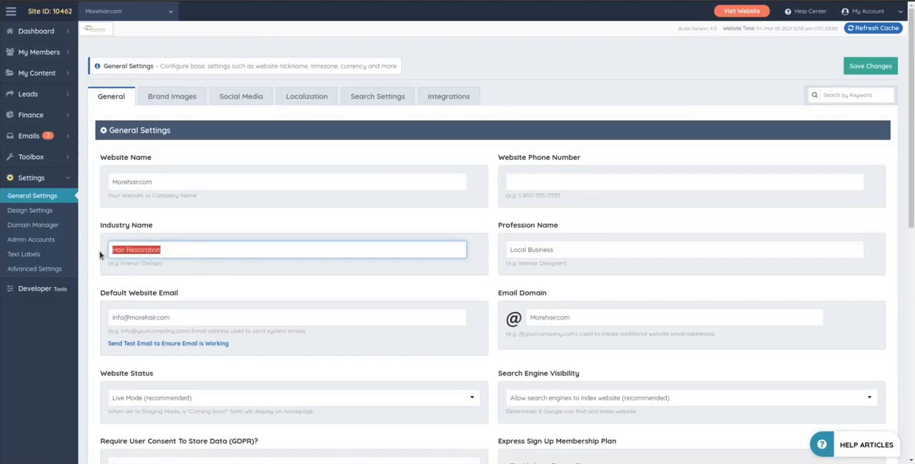
pyautogui.scroll(-1, 588, 240)
pyautogui.moveTo(591, 222); pyautogui.dragTo(383, 215)
pyautogui.click(174, 187)
pyautogui.click(173, 223)
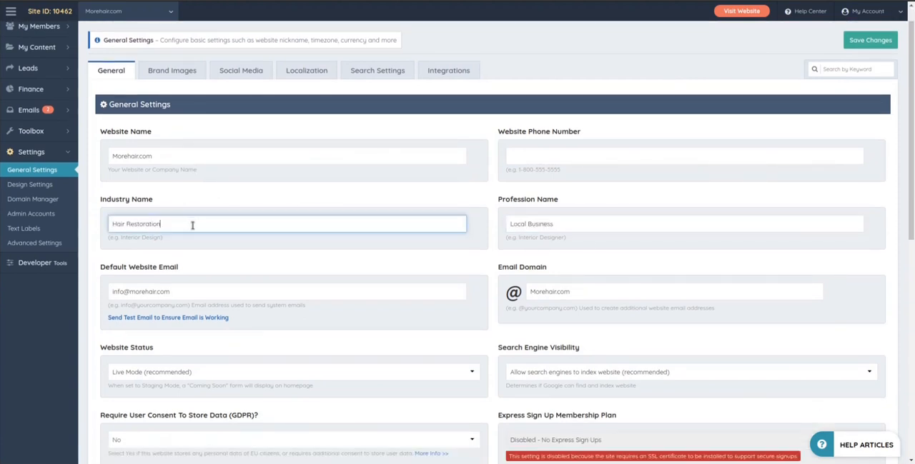
pyautogui.moveTo(175, 227); pyautogui.dragTo(108, 224)
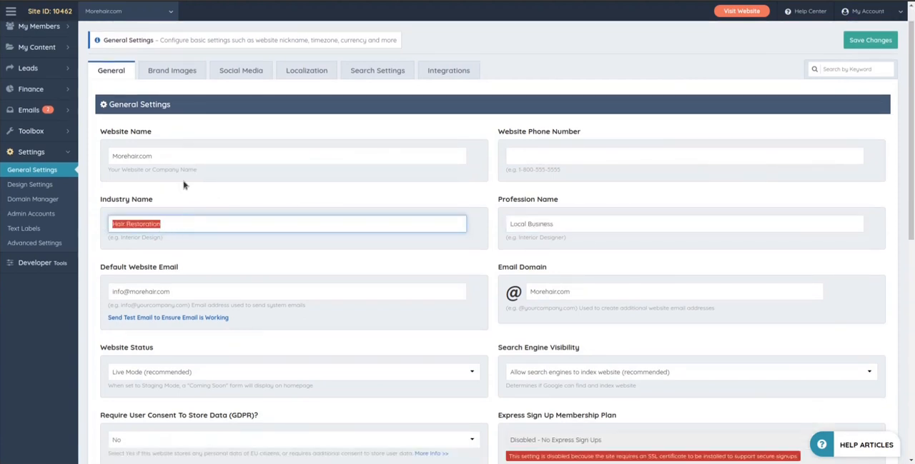
pyautogui.scroll(-1, 184, 183)
pyautogui.scroll(1, 159, 190)
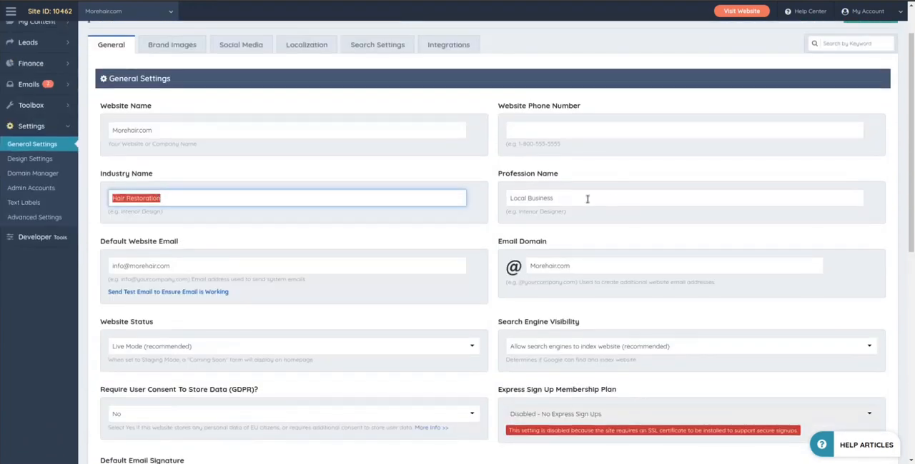
# Step: Highlight the Profession Name entry to examine how it relates to the industry
pyautogui.moveTo(587, 194); pyautogui.dragTo(490, 197)
pyautogui.click(628, 195)
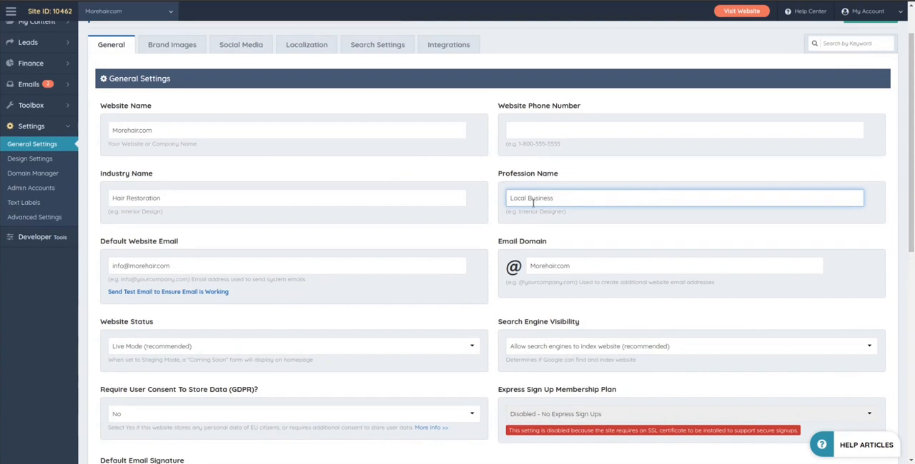
pyautogui.moveTo(556, 203); pyautogui.dragTo(503, 205)
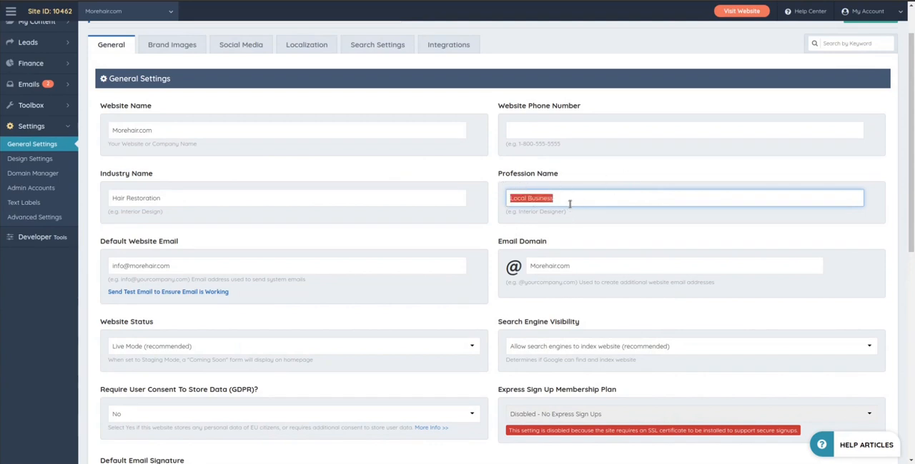
pyautogui.click(240, 219)
# Step: Examine the Default Website Email, highlighting the part of the address before the @ sign
pyautogui.scroll(-2, 250, 210)
pyautogui.scroll(1, 180, 147)
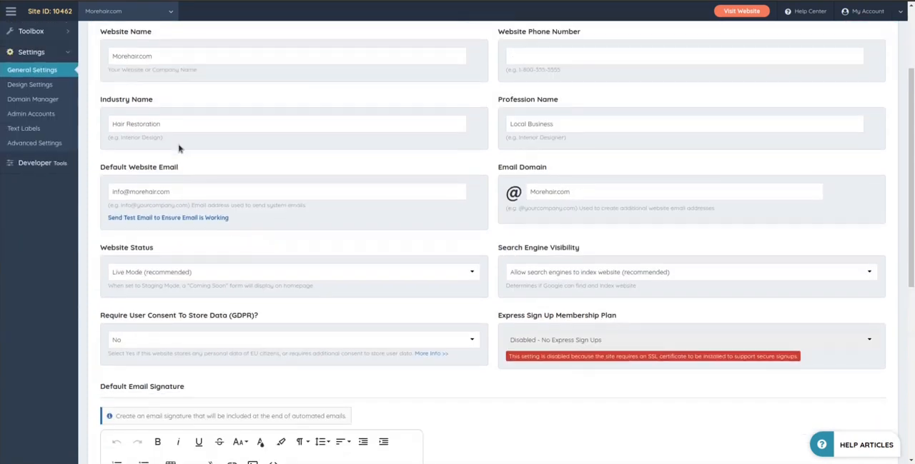
pyautogui.moveTo(188, 212); pyautogui.dragTo(101, 222)
pyautogui.click(176, 209)
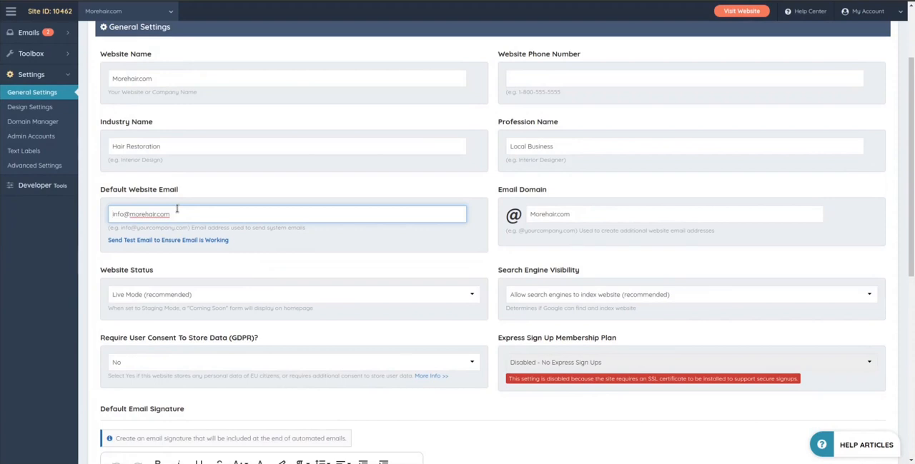
pyautogui.moveTo(129, 215); pyautogui.dragTo(109, 217)
pyautogui.click(116, 213)
pyautogui.moveTo(125, 214); pyautogui.dragTo(106, 220)
pyautogui.click(127, 211)
pyautogui.moveTo(122, 214); pyautogui.dragTo(108, 217)
pyautogui.click(116, 215)
pyautogui.moveTo(122, 216); pyautogui.dragTo(108, 217)
pyautogui.click(124, 214)
pyautogui.moveTo(124, 214); pyautogui.dragTo(109, 215)
pyautogui.click(124, 214)
pyautogui.moveTo(124, 214); pyautogui.dragTo(108, 214)
pyautogui.click(142, 214)
# Step: Highlight the Email Domain entry to examine the domain used for additional website email addresses
pyautogui.click(564, 214)
pyautogui.moveTo(564, 215); pyautogui.dragTo(511, 216)
pyautogui.scroll(-2, 459, 187)
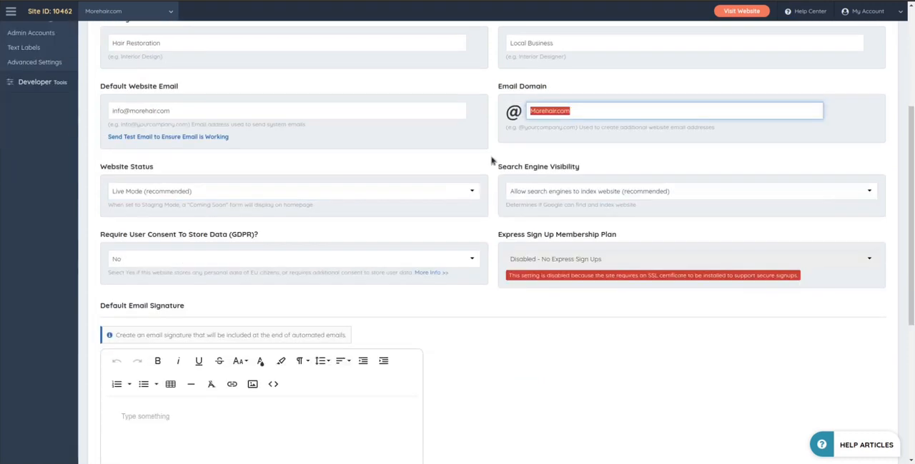
pyautogui.click(491, 157)
# Step: Check the Search Engine Visibility options without changing them, and keep Website Status on Live Mode (recommended)
pyautogui.click(534, 194)
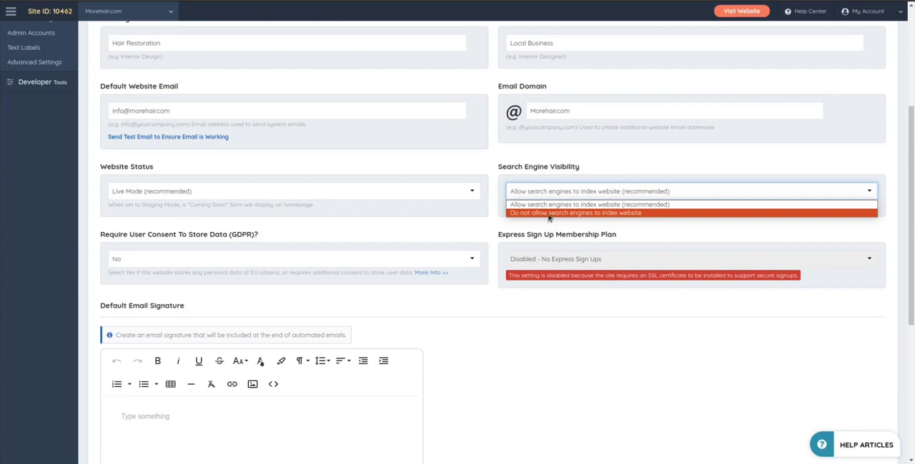
pyautogui.click(507, 227)
pyautogui.click(165, 193)
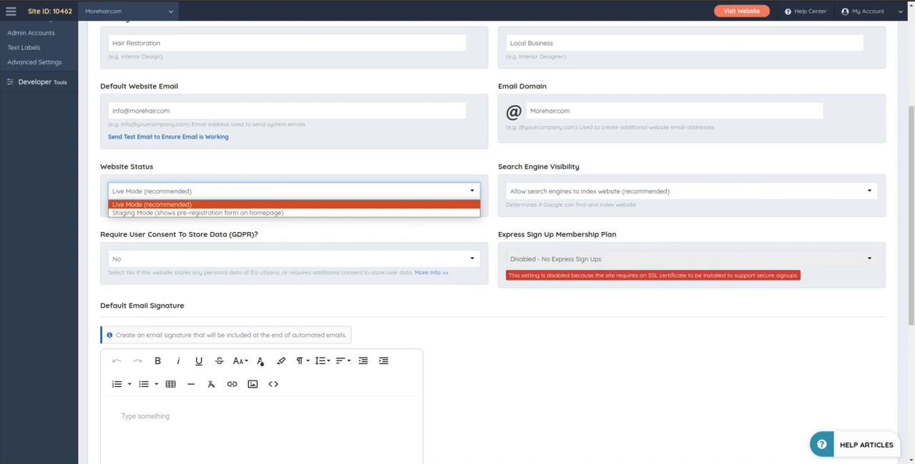
pyautogui.click(143, 205)
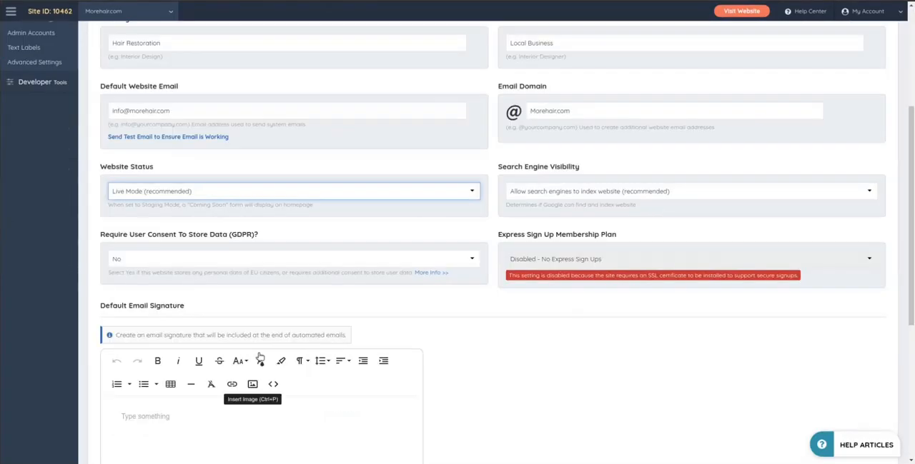
# Step: Inspect the choices for requiring user consent to store data (GDPR) and close them without changing the setting
pyautogui.scroll(-2, 122, 147)
pyautogui.scroll(1, 122, 147)
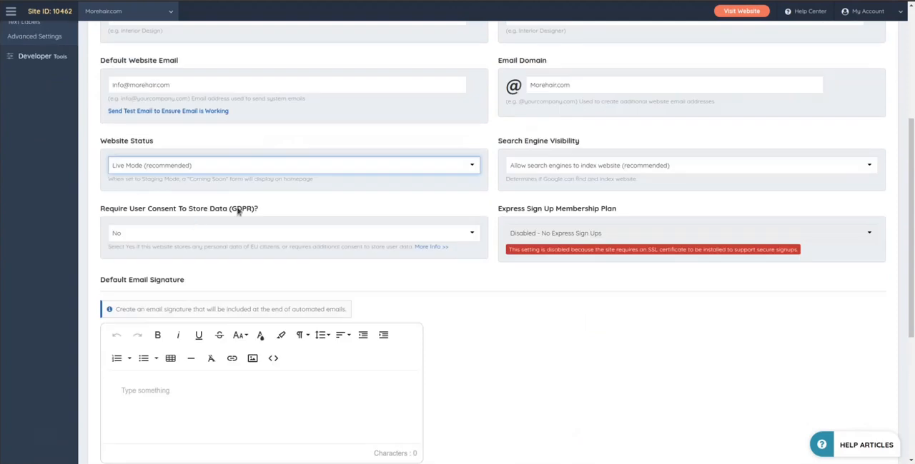
pyautogui.click(135, 206)
pyautogui.moveTo(107, 211); pyautogui.dragTo(283, 216)
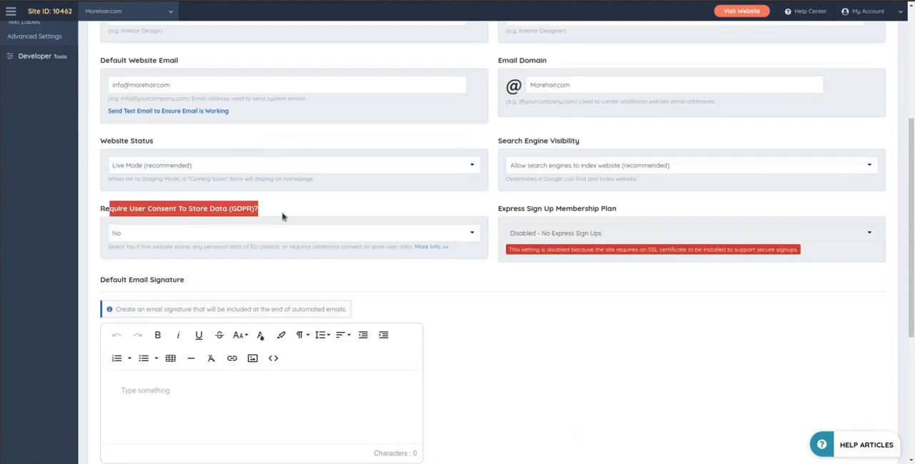
pyautogui.click(186, 233)
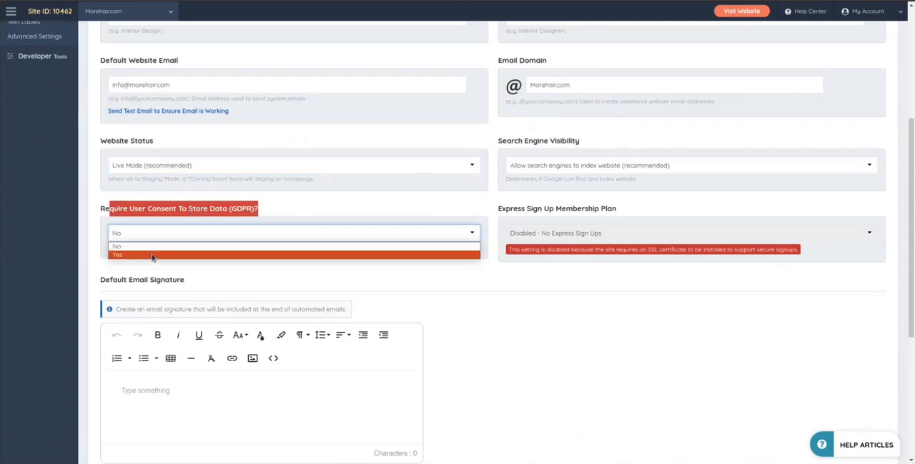
pyautogui.click(273, 202)
pyautogui.click(237, 210)
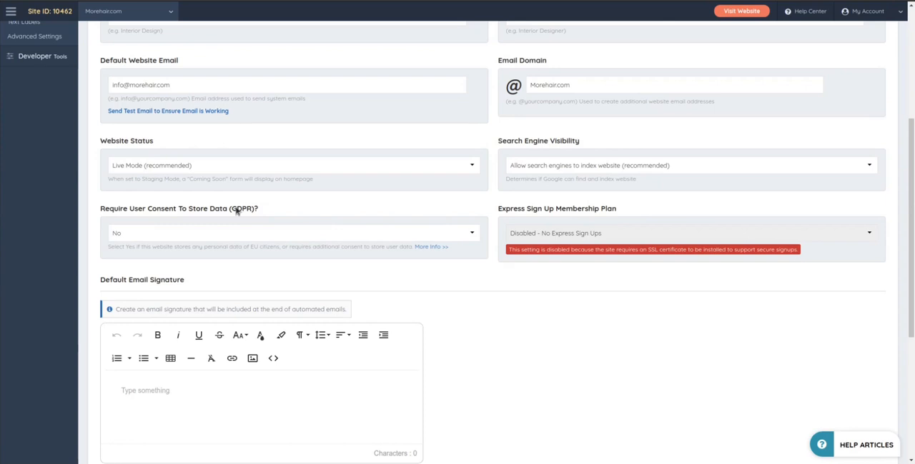
# Step: Read the Express Sign Up Membership Plan setting and the SSL certificate notice beneath it
pyautogui.moveTo(496, 210); pyautogui.dragTo(622, 210)
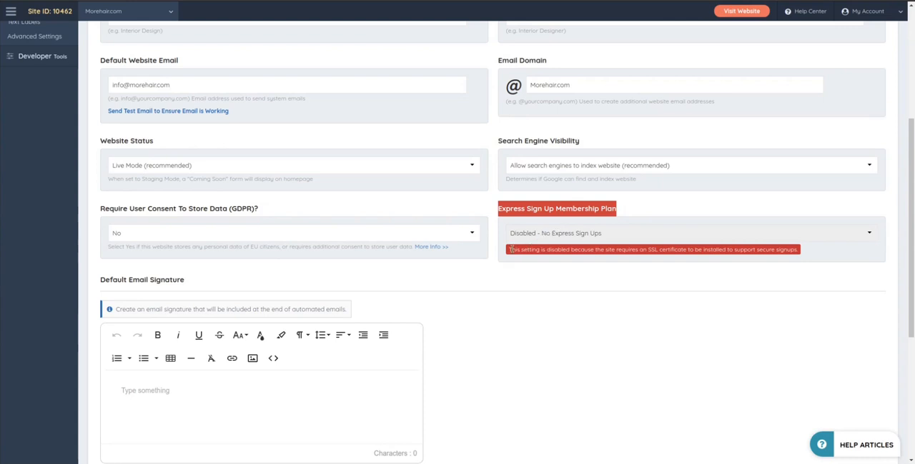
pyautogui.click(510, 250)
pyautogui.moveTo(508, 250); pyautogui.dragTo(807, 254)
pyautogui.click(625, 281)
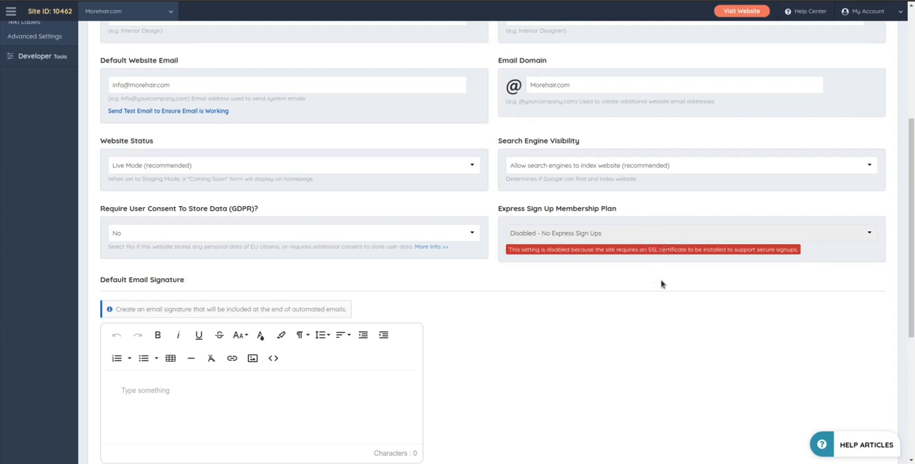
pyautogui.scroll(5, 648, 262)
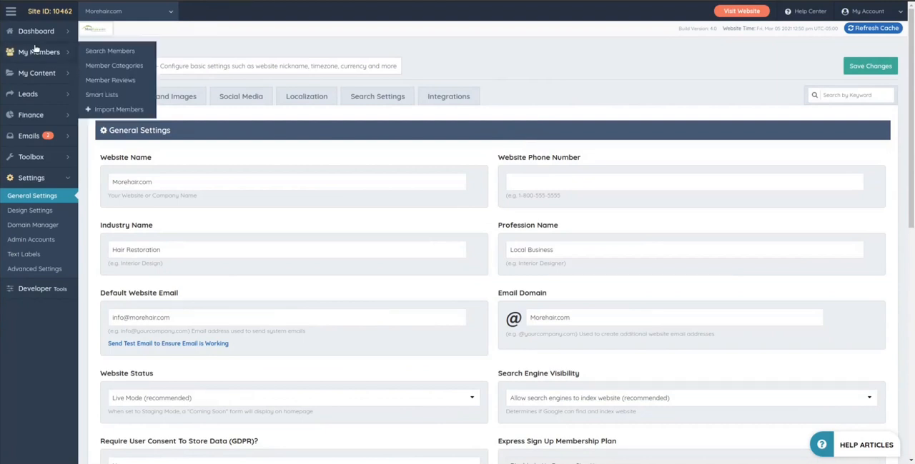
# Step: Open the Manage Add-Ons page and examine the SSL Secure Website add-on
pyautogui.moveTo(44, 33)
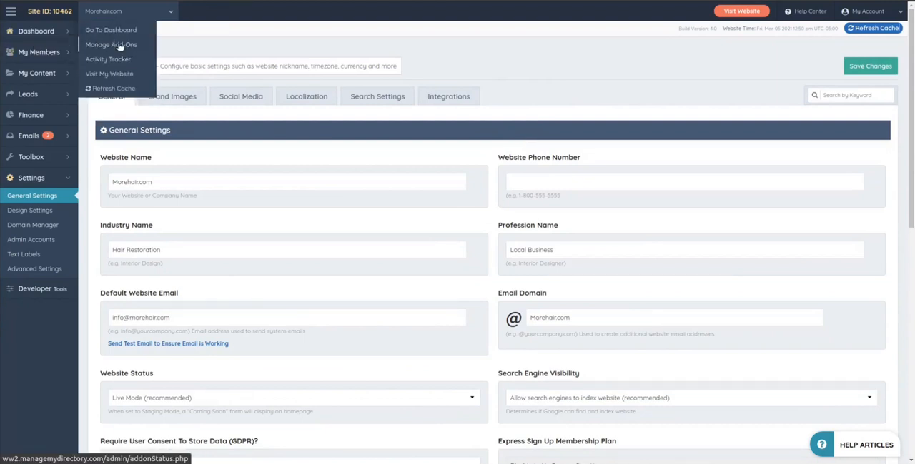
pyautogui.hotkey('ctrl', 'Tab')
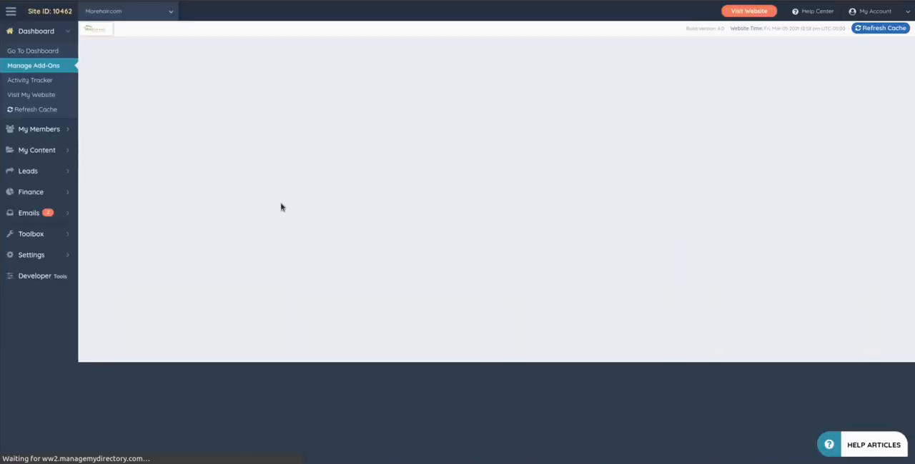
pyautogui.moveTo(157, 208); pyautogui.dragTo(299, 235)
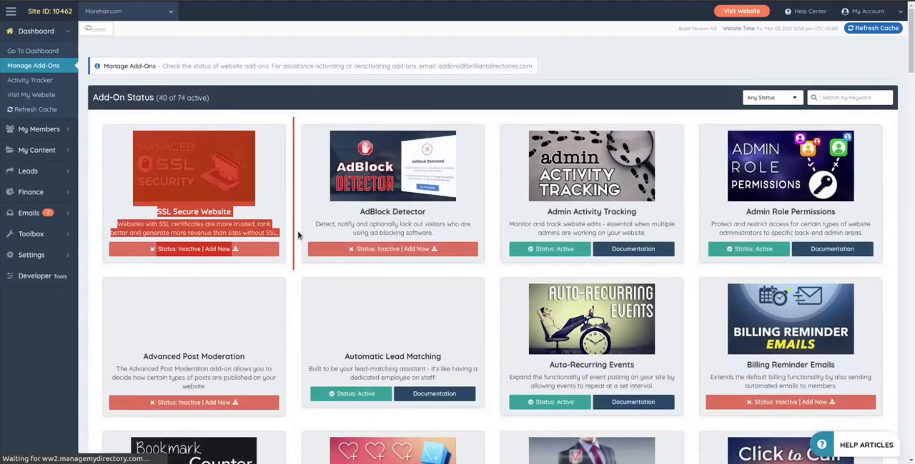
pyautogui.click(295, 235)
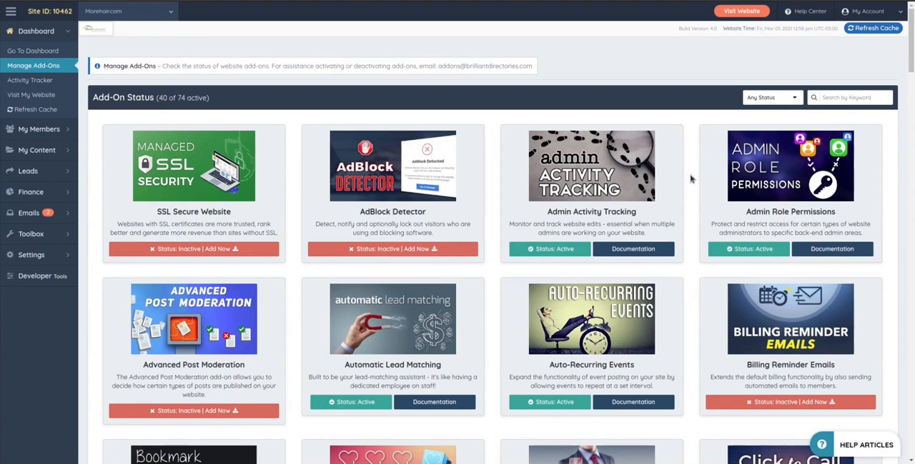
pyautogui.click(690, 180)
pyautogui.click(292, 167)
# Step: Return to General Settings and review the SSL notice under Express Sign Up Membership Plan
pyautogui.moveTo(70, 179)
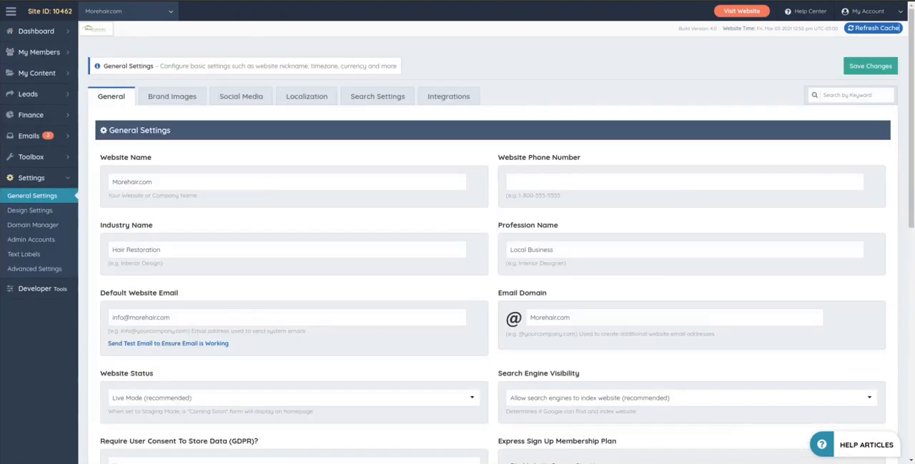
pyautogui.scroll(-3, 462, 167)
pyautogui.scroll(1, 562, 248)
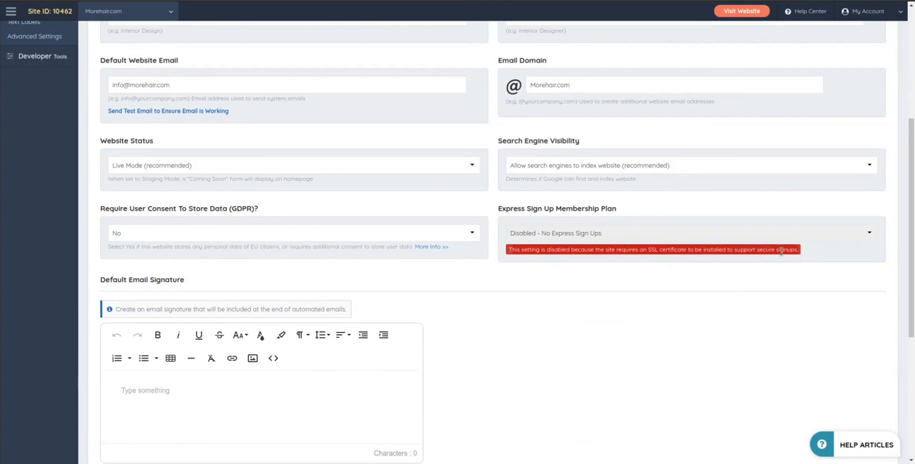
pyautogui.scroll(3, 772, 272)
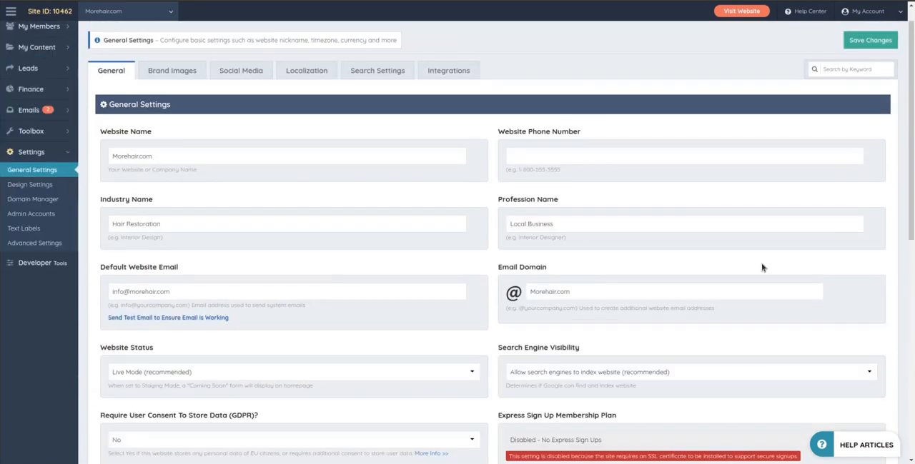
pyautogui.scroll(-2, 727, 368)
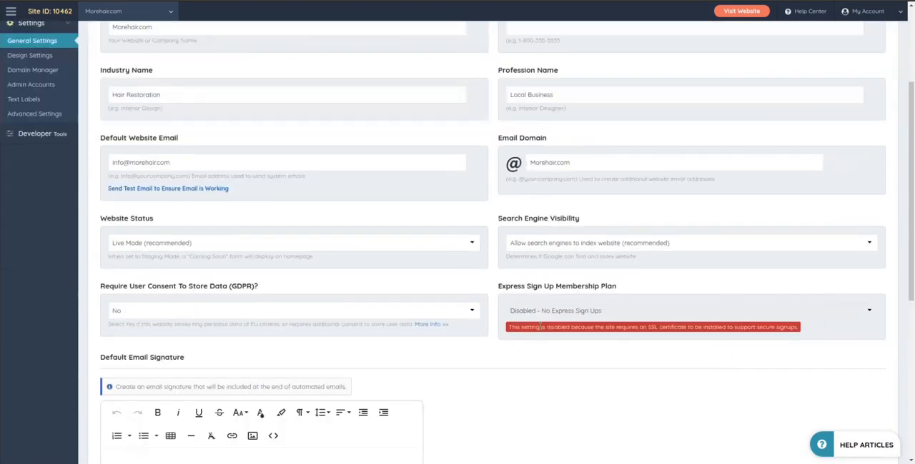
pyautogui.scroll(3, 630, 343)
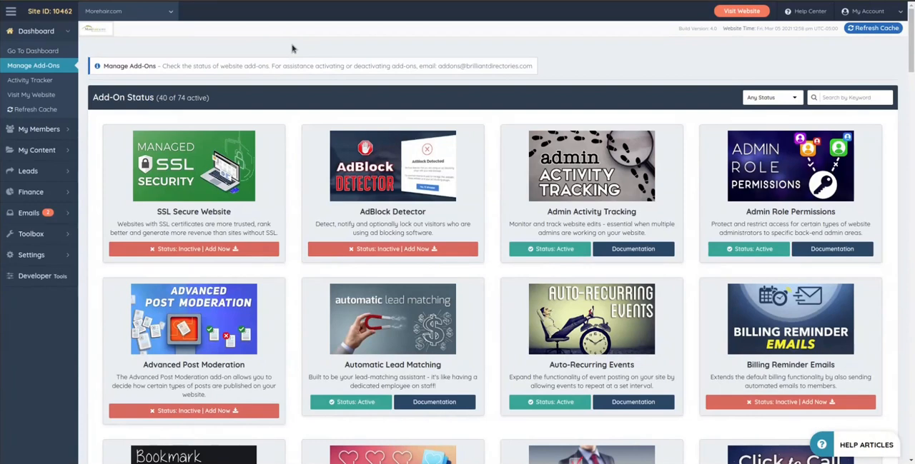
# Step: Go back to the Manage Add-Ons page and highlight the SSL Secure Website entry again
pyautogui.moveTo(25, 260)
pyautogui.scroll(-1, 296, 141)
pyautogui.moveTo(156, 186); pyautogui.dragTo(297, 203)
pyautogui.click(296, 191)
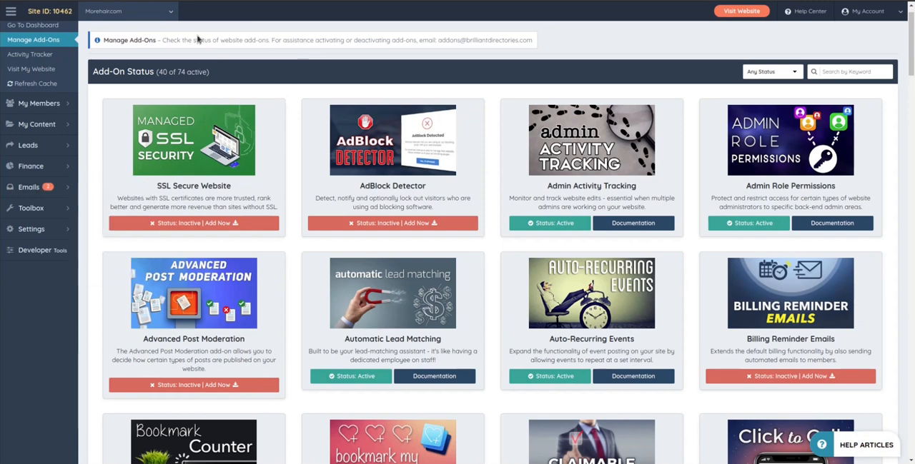
pyautogui.scroll(2, 261, 79)
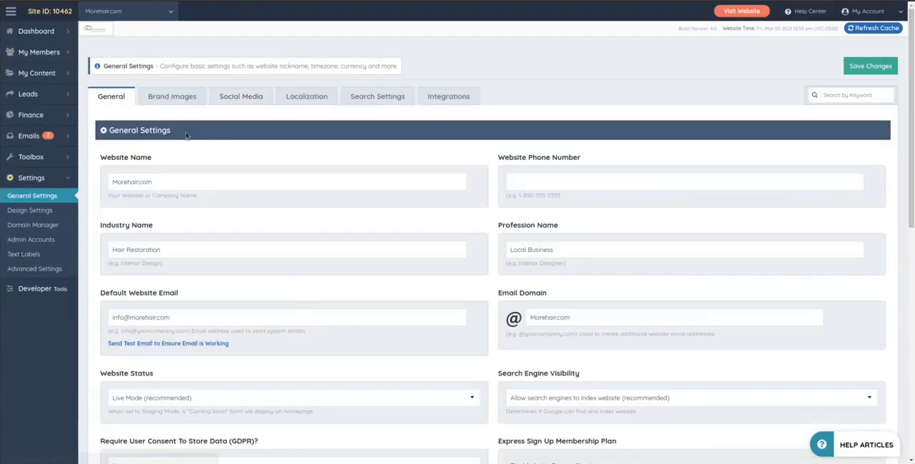
# Step: Review the default email signature options in General Settings and check the Website Phone Number field without entering anything
pyautogui.scroll(-3, 463, 225)
pyautogui.scroll(-3, 464, 224)
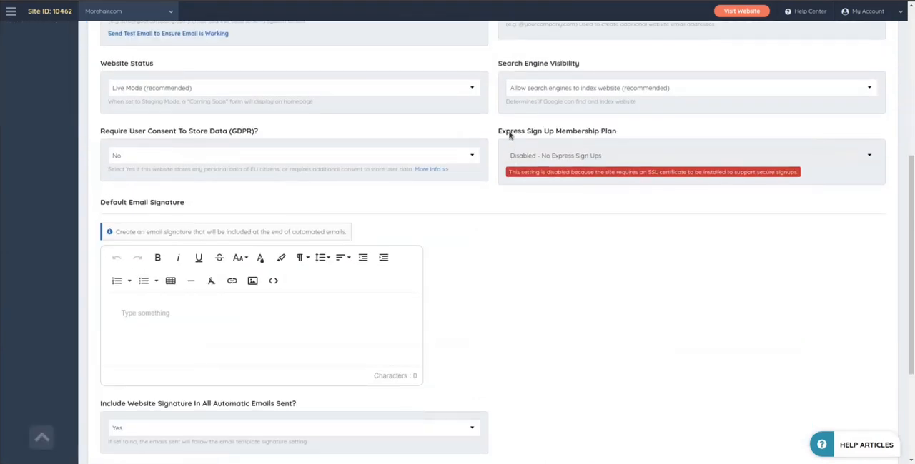
pyautogui.scroll(-3, 576, 265)
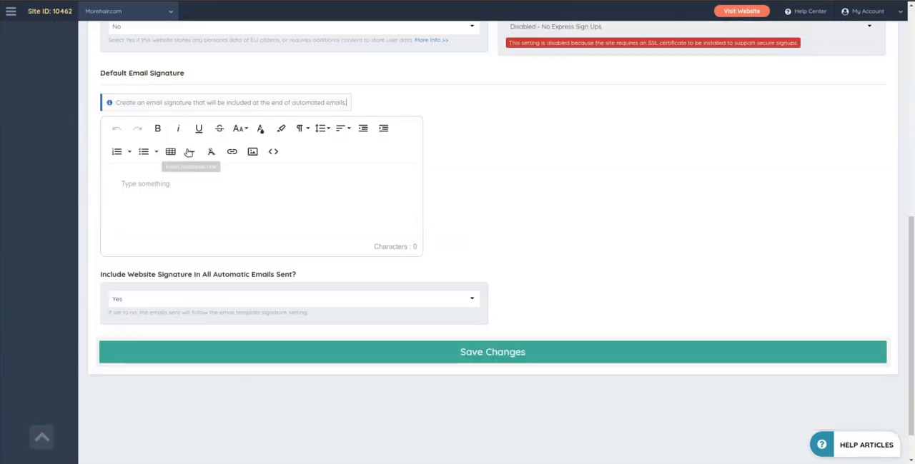
pyautogui.click(163, 184)
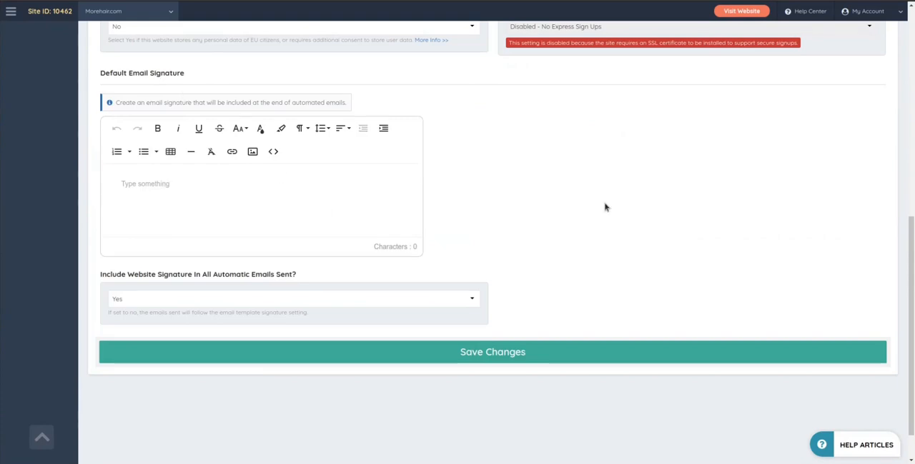
pyautogui.scroll(-1, 251, 252)
pyautogui.scroll(7, 536, 213)
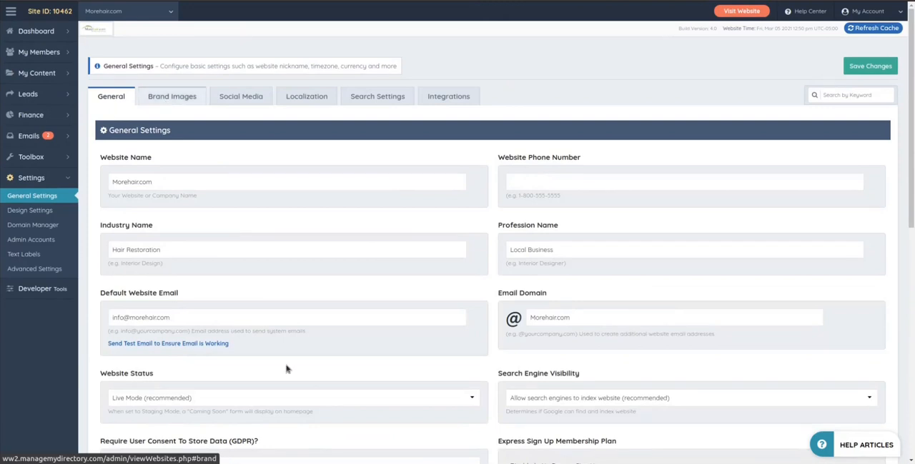
pyautogui.click(581, 183)
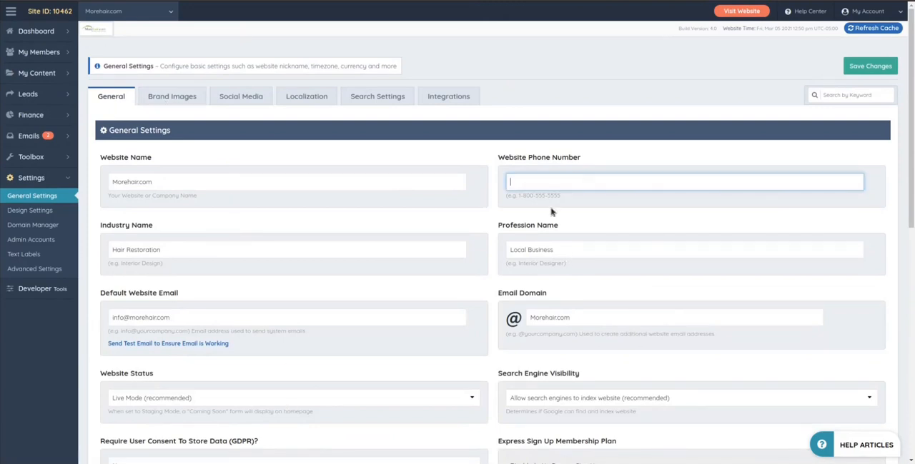
pyautogui.click(269, 159)
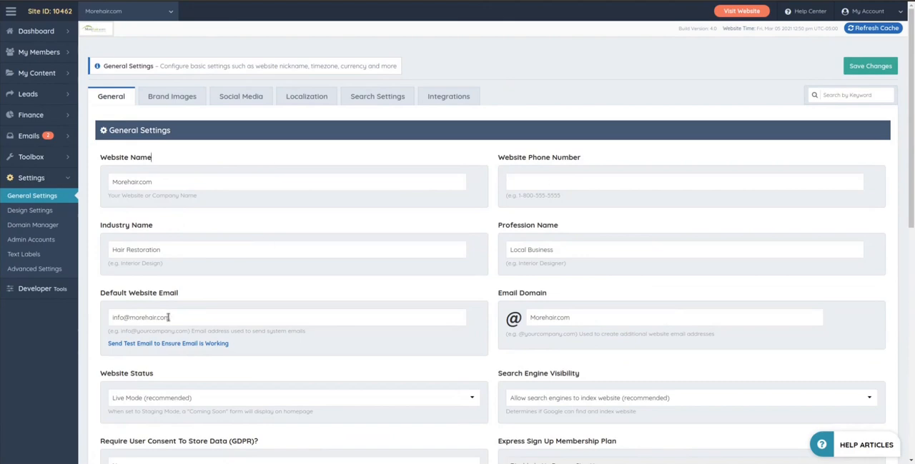
# Step: Open the Brand Images settings and look through all logo, favicon, badge and default image slots
pyautogui.click(174, 97)
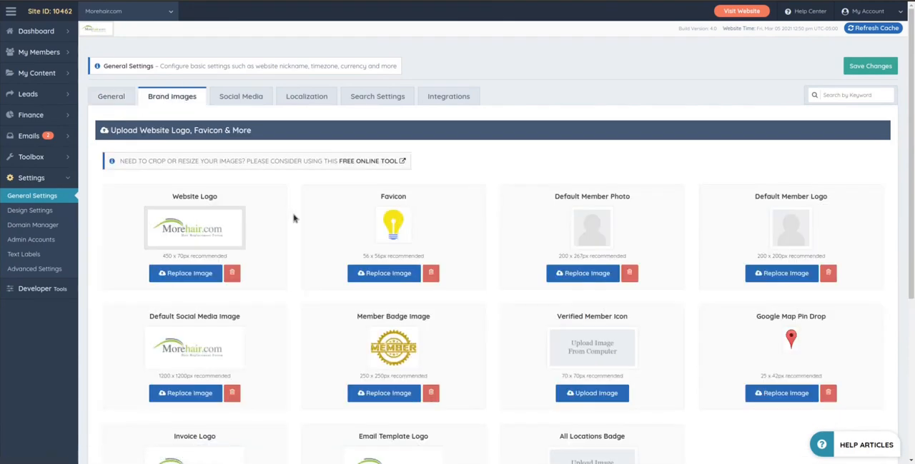
pyautogui.scroll(-2, 293, 216)
pyautogui.scroll(-1, 298, 210)
pyautogui.scroll(1, 298, 209)
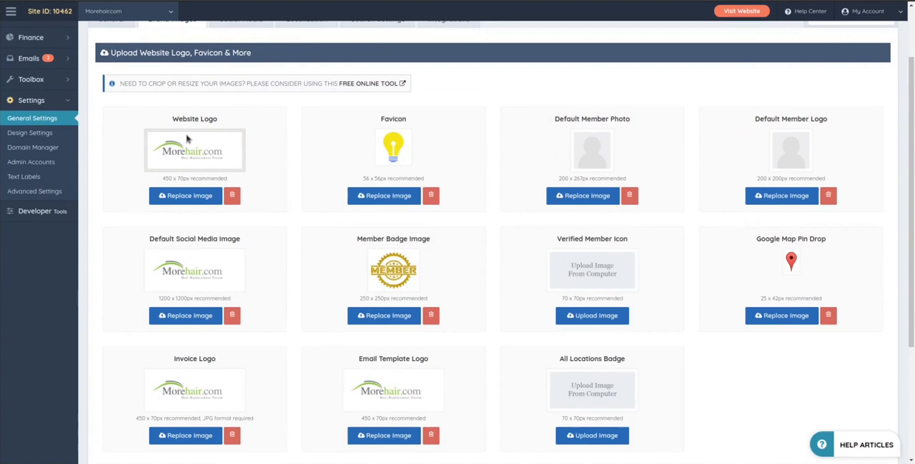
pyautogui.scroll(1, 208, 155)
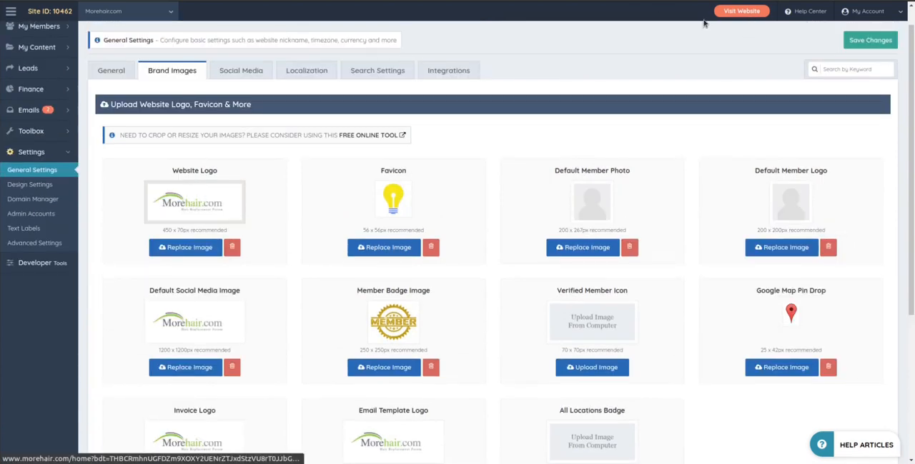
# Step: Visit the live website and compare its header logo with the Website Logo image viewed on its own
pyautogui.click(749, 14)
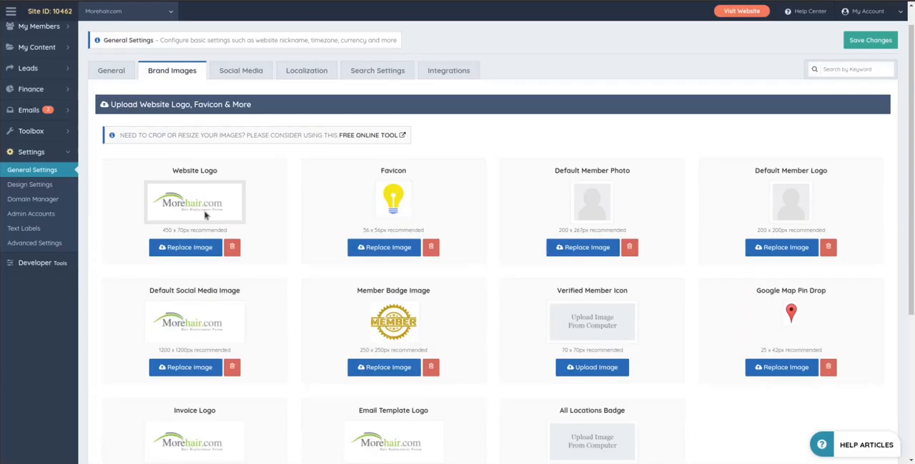
pyautogui.rightClick(190, 198)
pyautogui.click(229, 168)
pyautogui.click(379, 1)
pyautogui.click(370, 1)
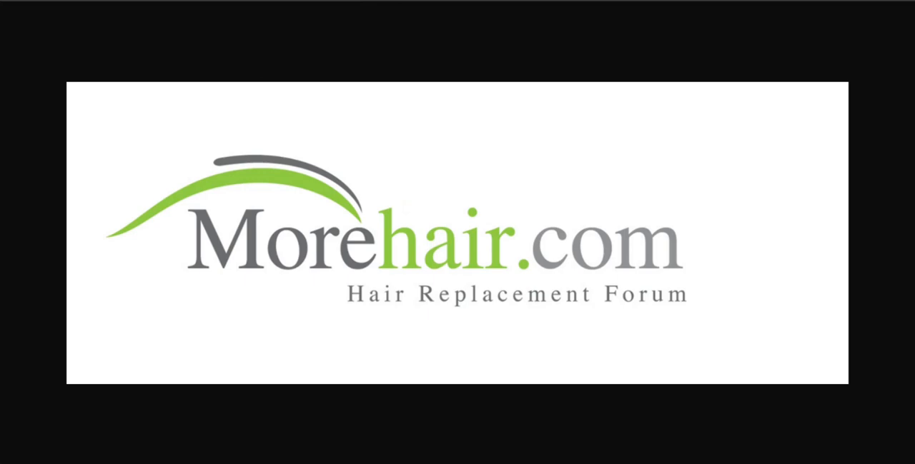
pyautogui.click(343, 1)
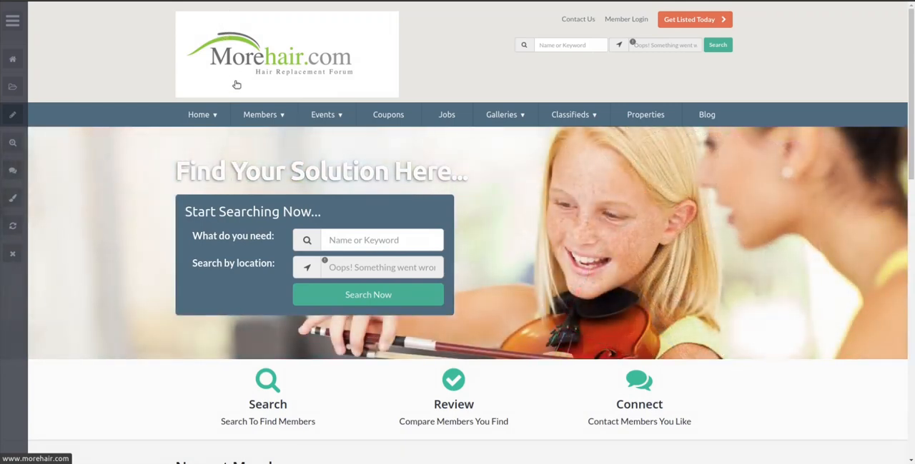
pyautogui.scroll(-4, 492, 99)
pyautogui.scroll(4, 521, 253)
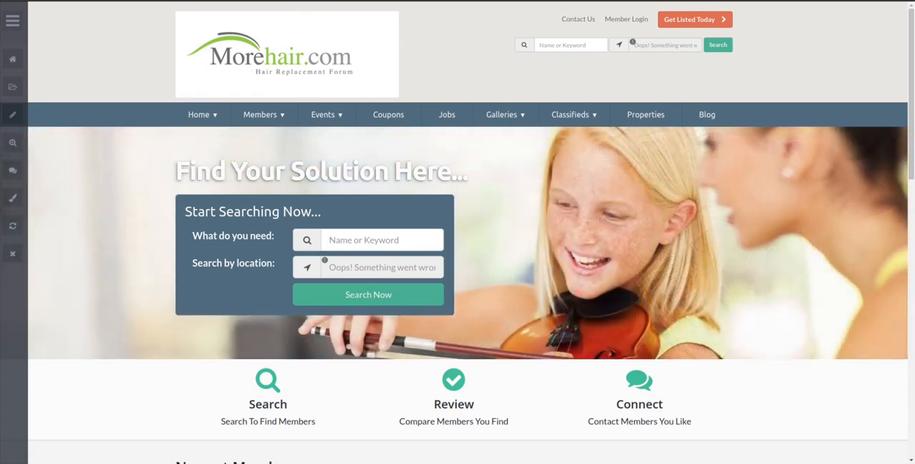
# Step: Return to Brand Images and highlight the Default Member Photo and Default Member Logo labels
pyautogui.click(332, 1)
pyautogui.click(243, 1)
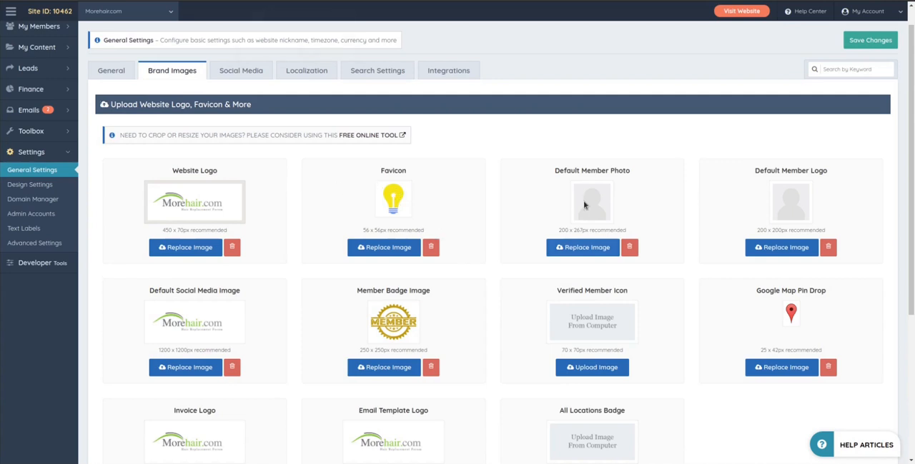
pyautogui.moveTo(551, 170); pyautogui.dragTo(633, 172)
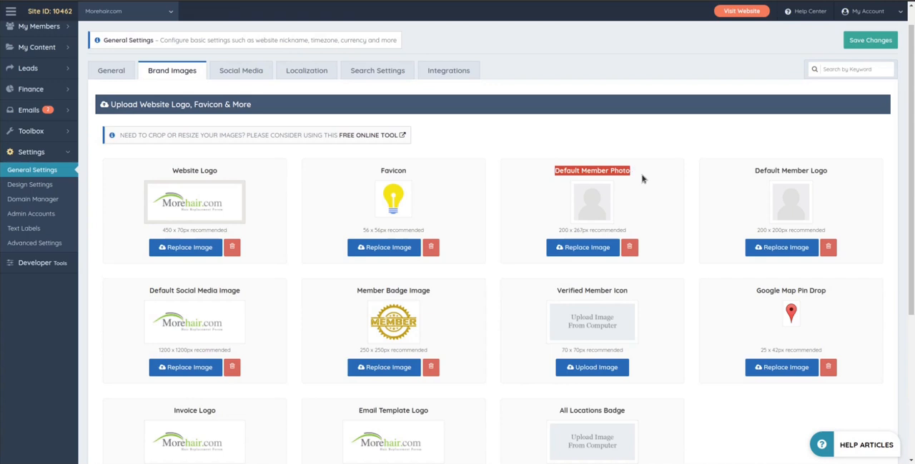
pyautogui.click(644, 179)
pyautogui.moveTo(754, 170); pyautogui.dragTo(829, 172)
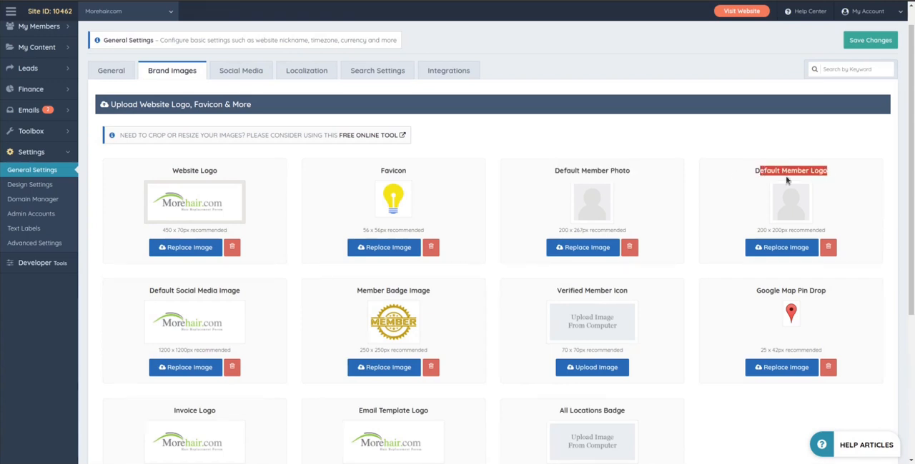
pyautogui.click(788, 180)
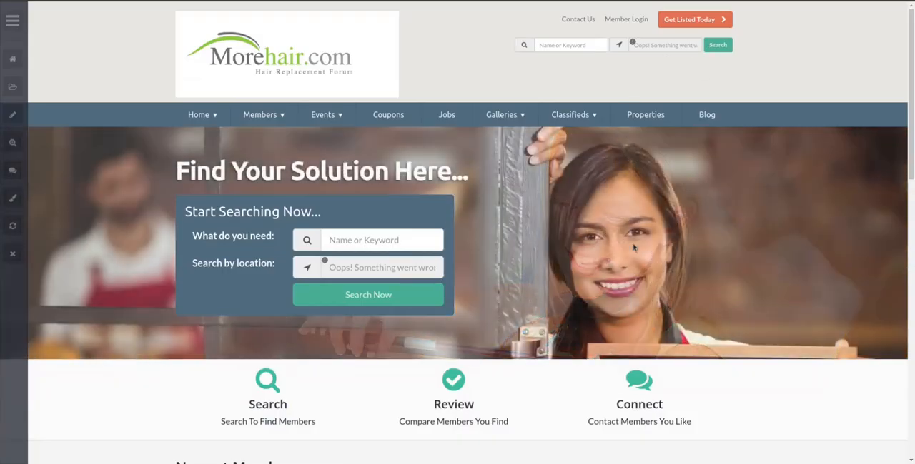
# Step: Run a homepage search on the live website with the fields left blank and look through the results page
pyautogui.click(368, 294)
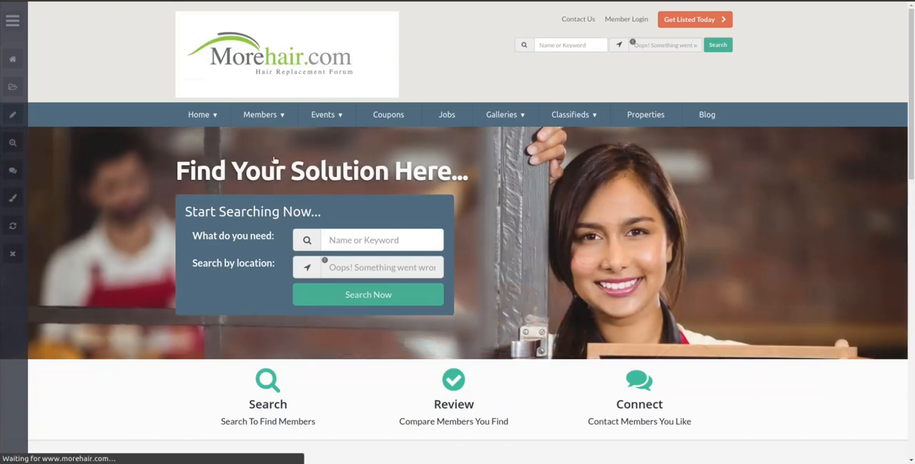
pyautogui.scroll(-2, 502, 231)
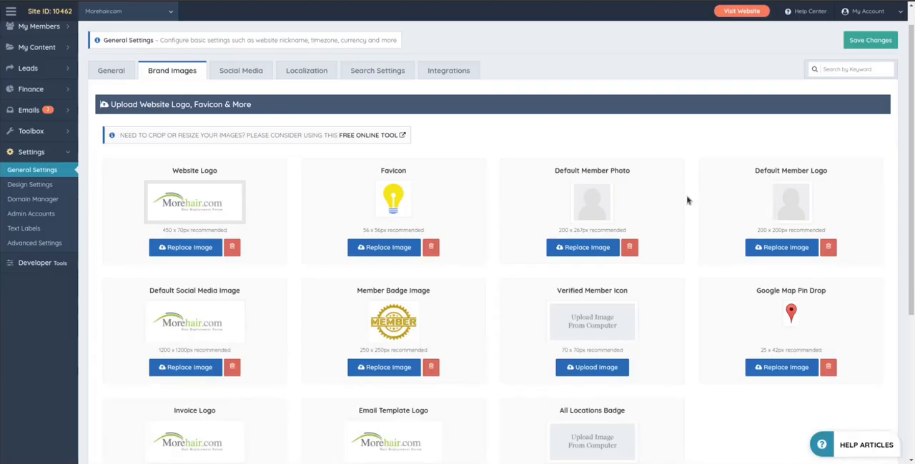
# Step: Examine the Default Social Media Image slot in Brand Images by highlighting its label
pyautogui.scroll(-2, 738, 164)
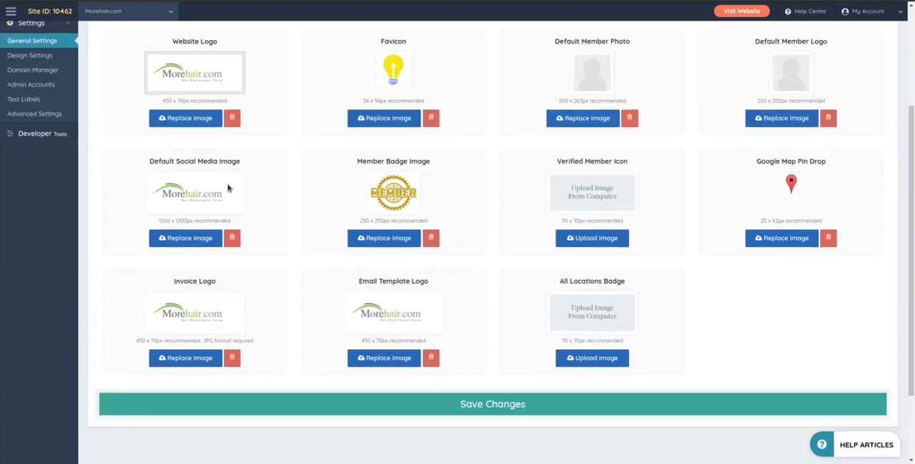
pyautogui.moveTo(149, 160); pyautogui.dragTo(256, 172)
pyautogui.click(282, 186)
pyautogui.scroll(1, 285, 209)
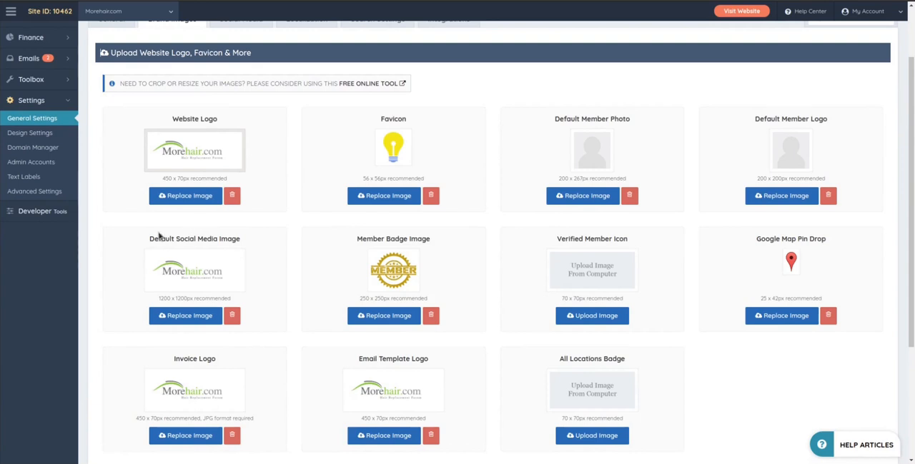
pyautogui.moveTo(150, 238); pyautogui.dragTo(252, 243)
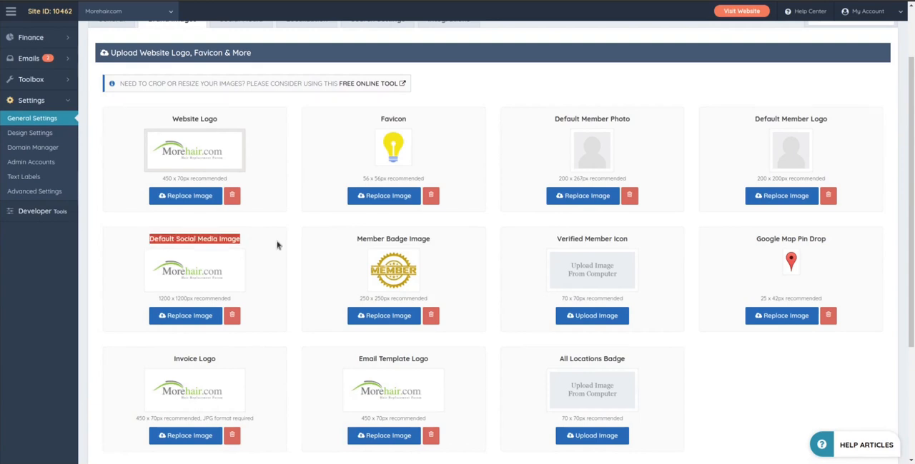
pyautogui.click(278, 245)
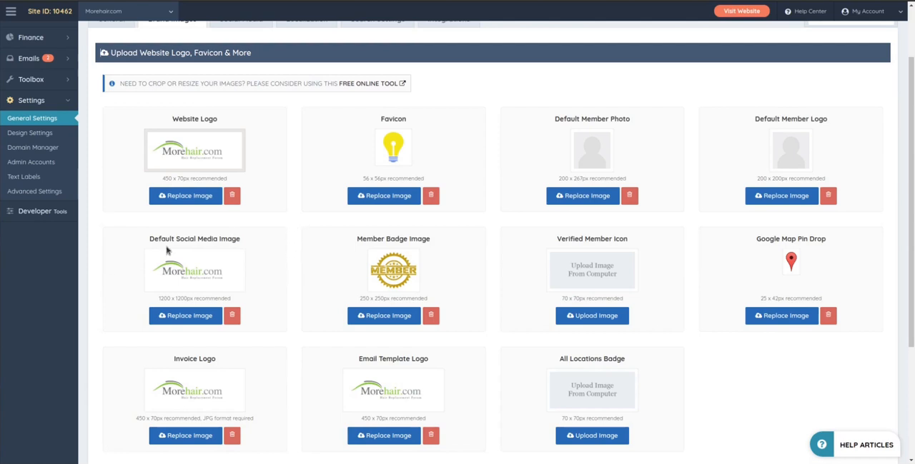
# Step: Highlight the Default Social Media Image slot and the Website Logo label in Brand Images, and look over the Invoice Logo slot
pyautogui.moveTo(151, 241); pyautogui.dragTo(258, 275)
pyautogui.click(179, 269)
pyautogui.moveTo(165, 124); pyautogui.dragTo(267, 127)
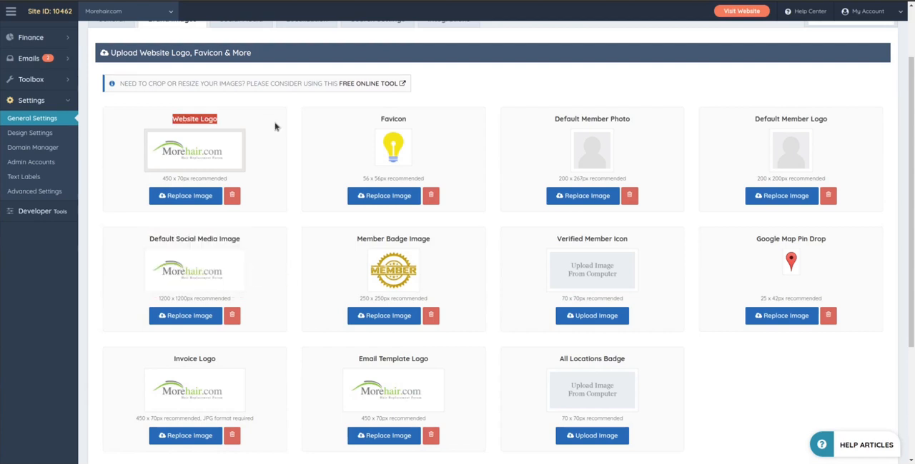
pyautogui.click(289, 127)
pyautogui.scroll(-3, 294, 143)
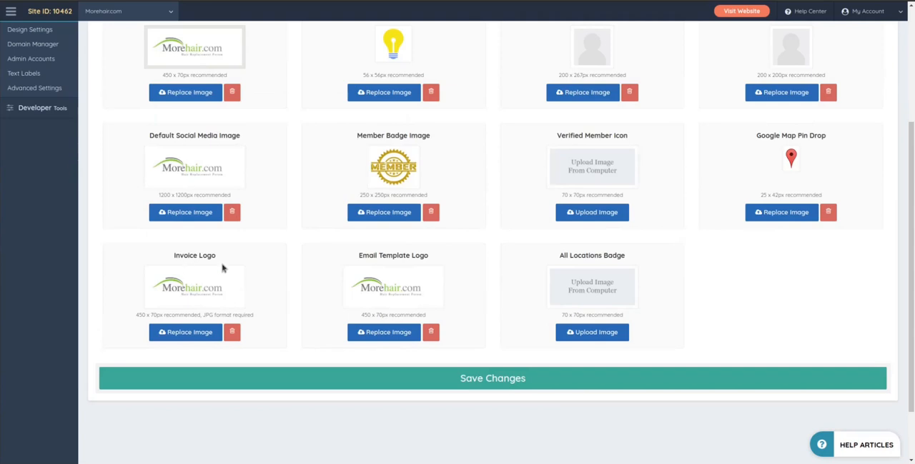
pyautogui.scroll(1, 459, 321)
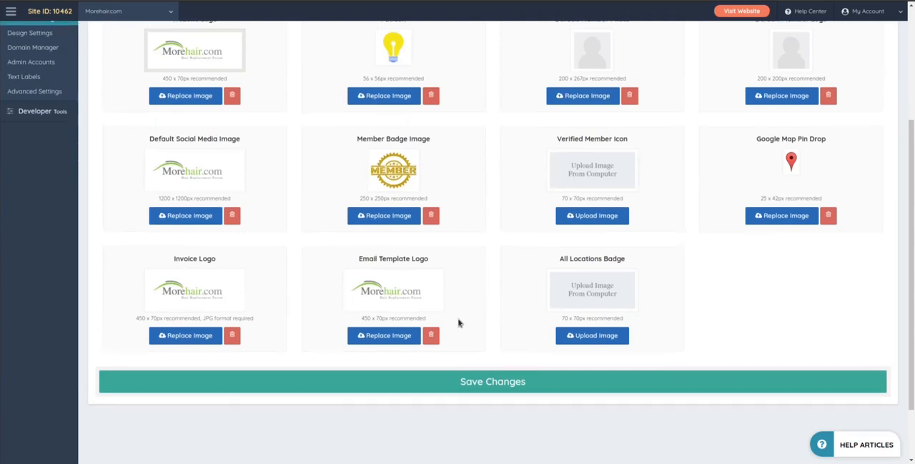
# Step: Highlight the Member Badge Image and All Locations Badge labels and review the remaining Brand Images slots
pyautogui.moveTo(357, 188); pyautogui.dragTo(457, 188)
pyautogui.click(443, 194)
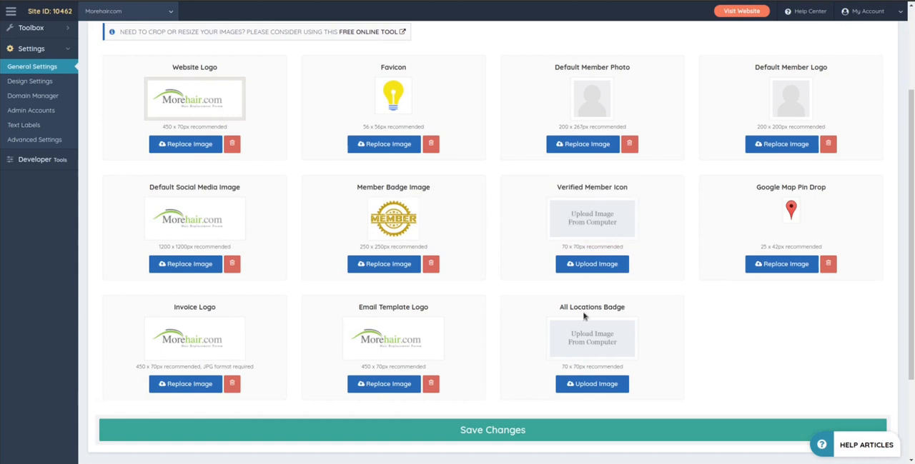
pyautogui.moveTo(558, 308); pyautogui.dragTo(648, 309)
pyautogui.click(670, 315)
pyautogui.scroll(3, 656, 289)
pyautogui.scroll(1, 656, 288)
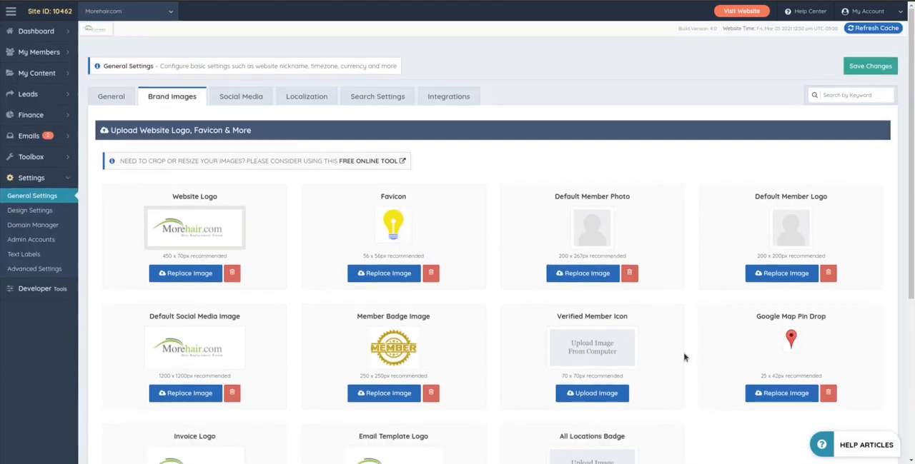
pyautogui.scroll(-3, 686, 358)
pyautogui.scroll(3, 621, 332)
# Step: Open the Social Media settings and highlight the website's Facebook page link
pyautogui.click(241, 97)
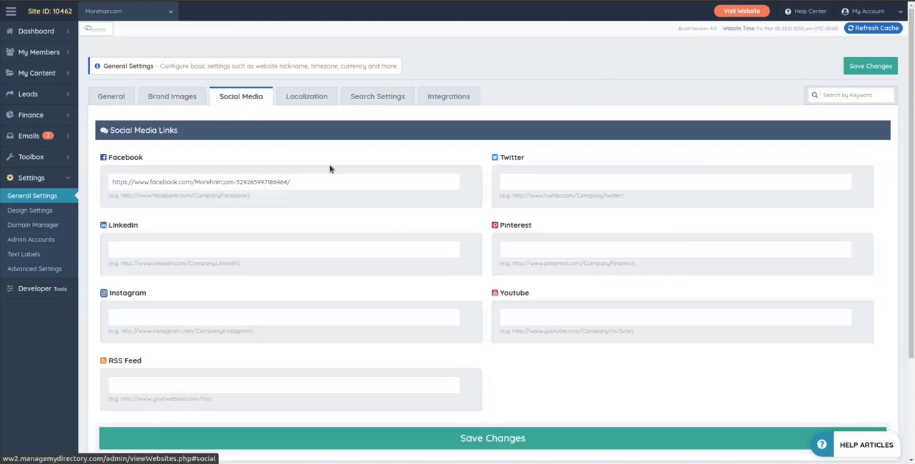
pyautogui.moveTo(300, 181); pyautogui.dragTo(84, 180)
pyautogui.click(248, 151)
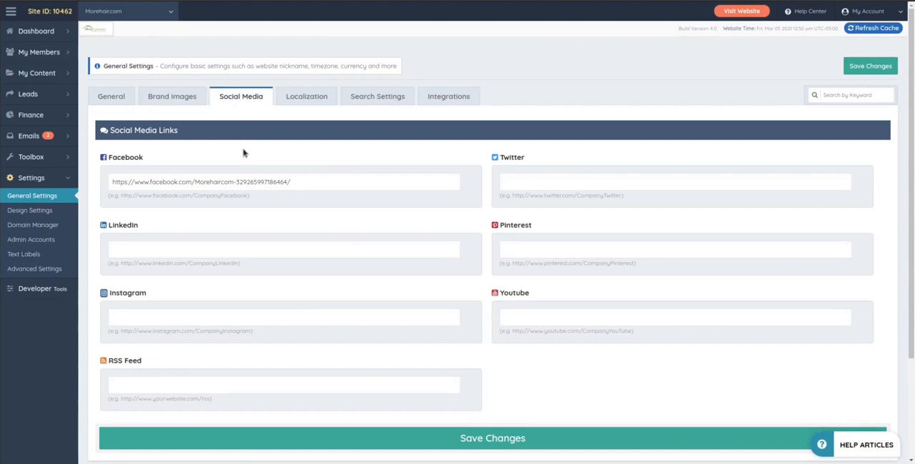
# Step: Visit the empty Twitter, LinkedIn, Pinterest, YouTube and Instagram link fields and highlight the trailing number of the Facebook link
pyautogui.click(534, 186)
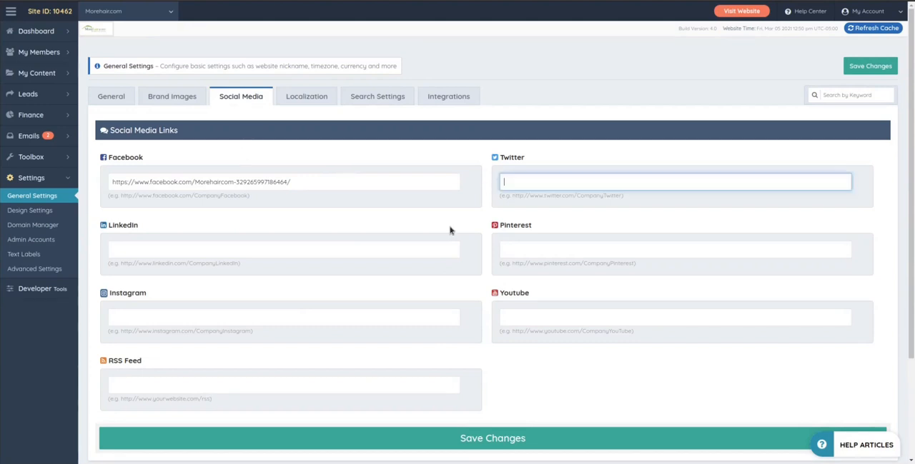
pyautogui.click(263, 251)
pyautogui.click(541, 252)
pyautogui.click(532, 315)
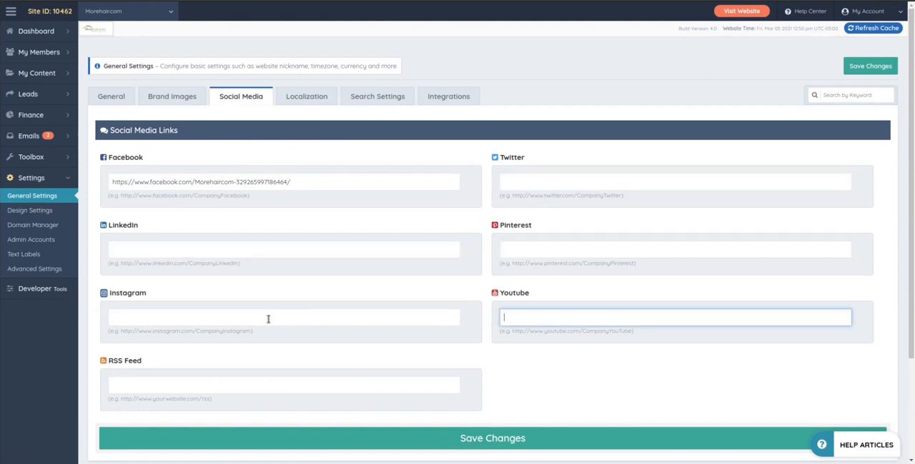
pyautogui.click(269, 319)
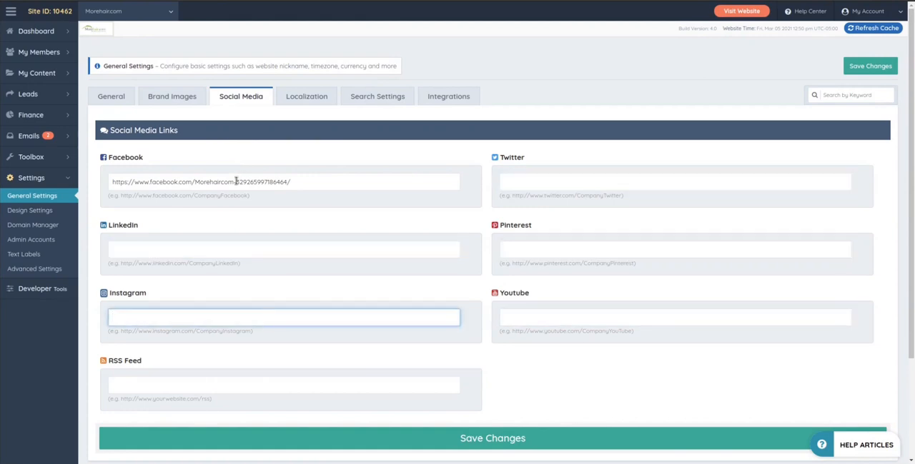
pyautogui.moveTo(235, 182); pyautogui.dragTo(291, 183)
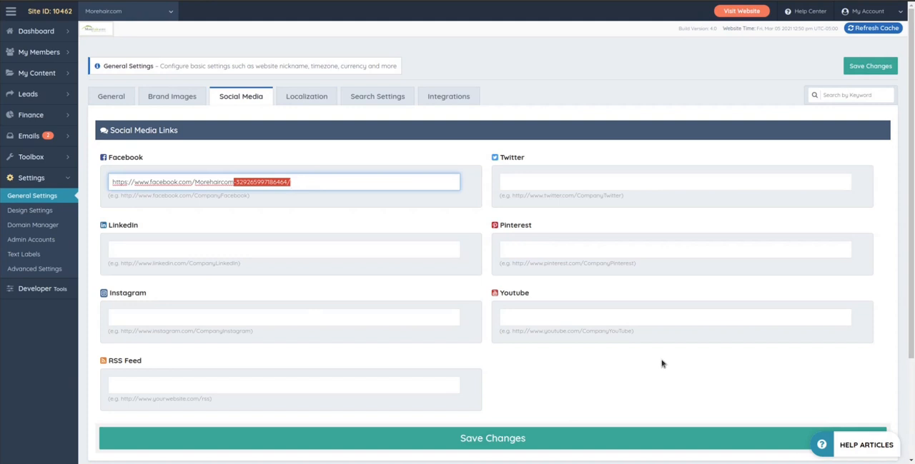
pyautogui.click(533, 402)
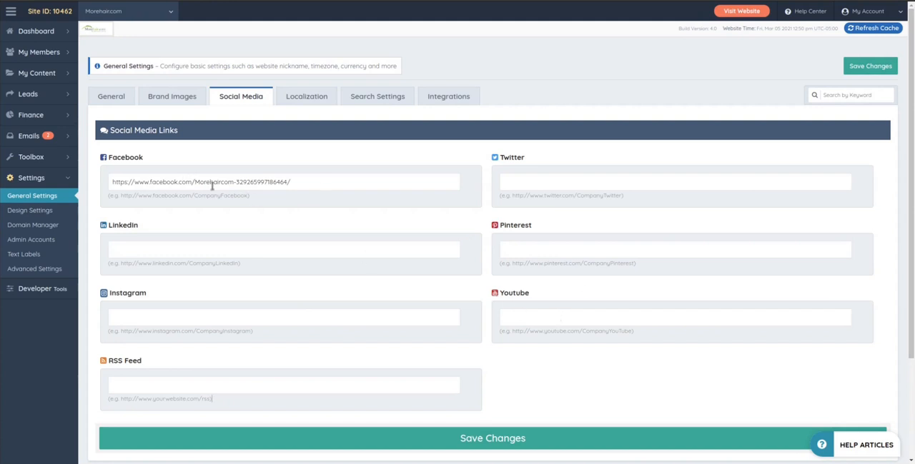
# Step: Delete the trailing number from the Facebook link and undo the deletion
pyautogui.click(136, 249)
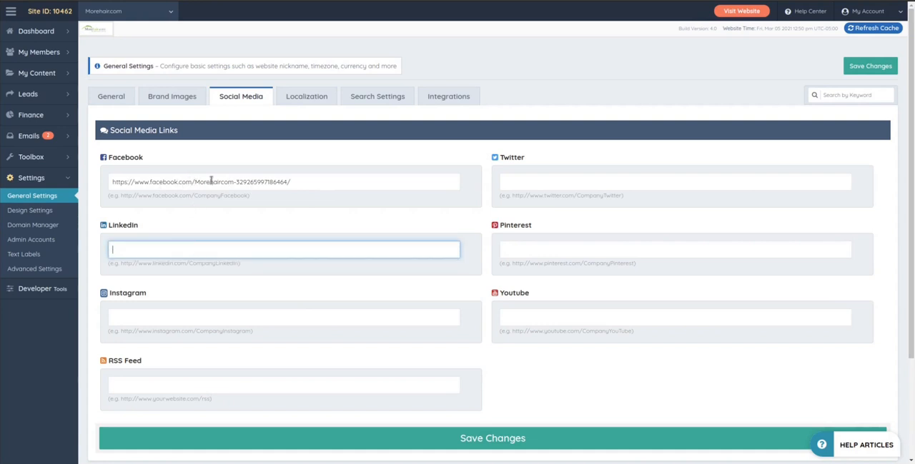
pyautogui.moveTo(235, 182); pyautogui.dragTo(306, 182)
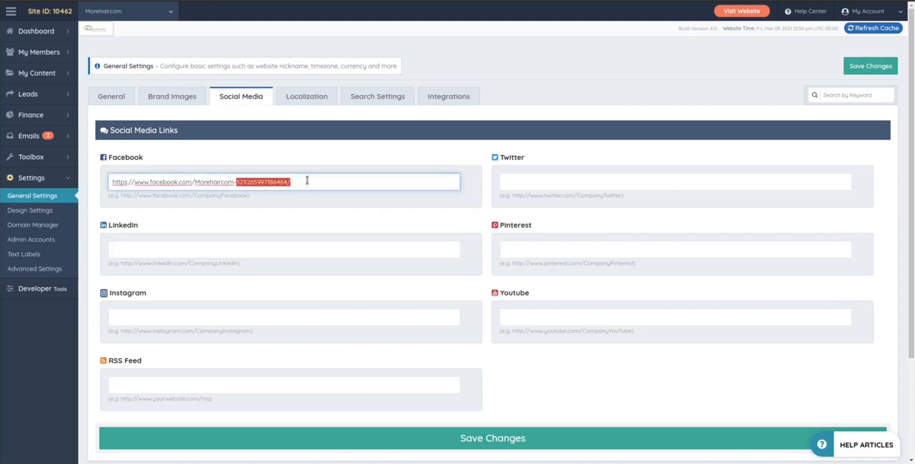
pyautogui.press('BackSpace')
pyautogui.press('BackSpace')
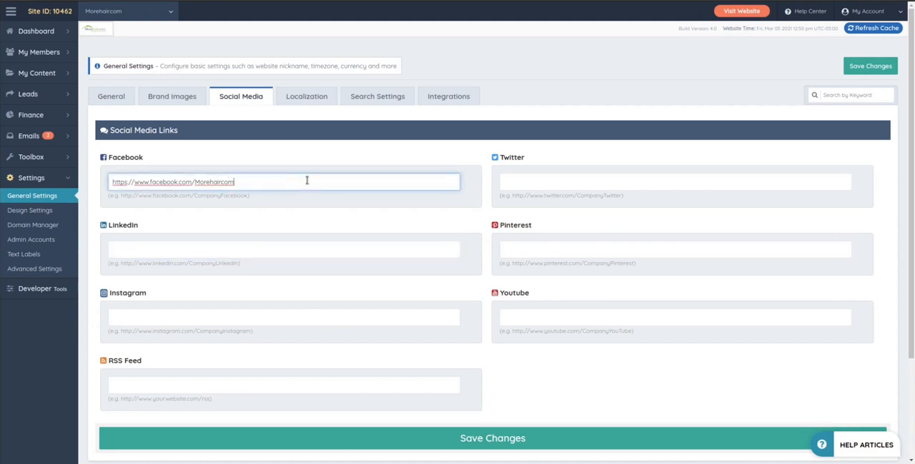
pyautogui.hotkey('ctrl', 'z')
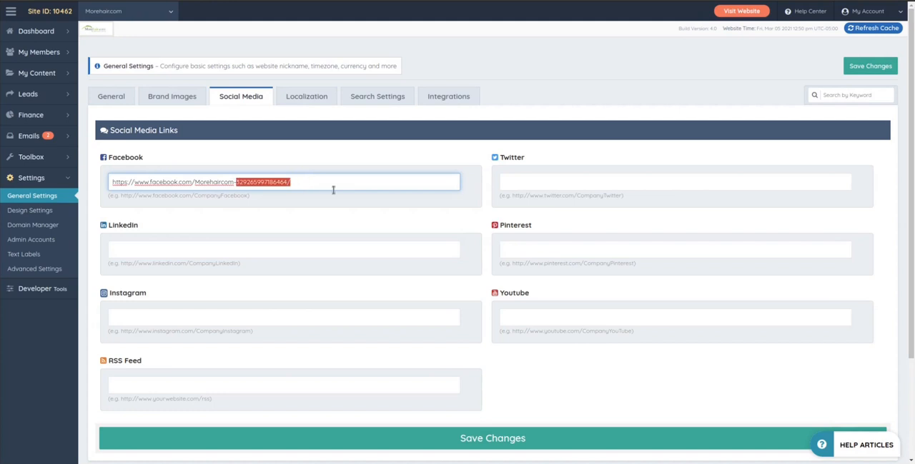
pyautogui.click(564, 368)
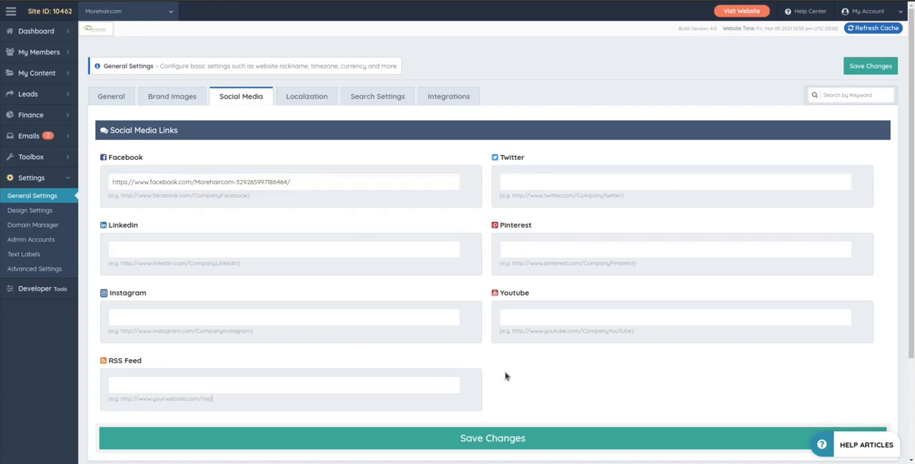
# Step: Open the Localization settings and look through the Primary Country and Website Time Zone options
pyautogui.click(309, 98)
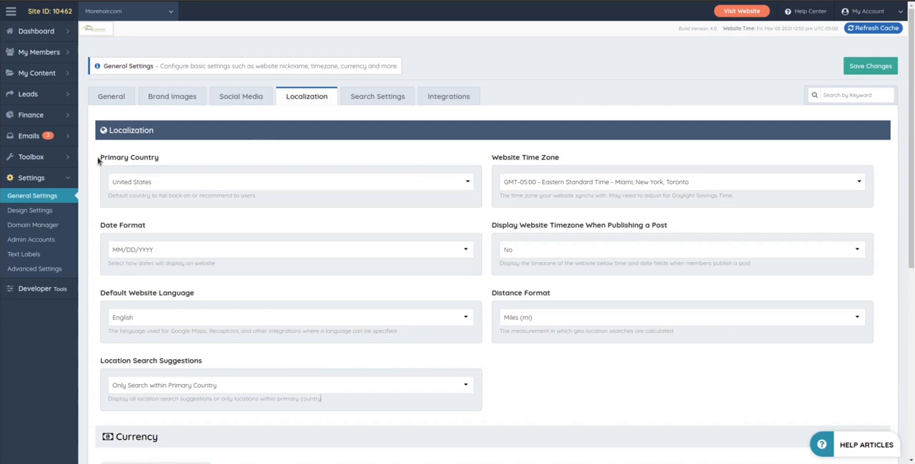
pyautogui.moveTo(100, 157); pyautogui.dragTo(175, 161)
pyautogui.click(219, 143)
pyautogui.click(160, 183)
pyautogui.scroll(-1, 184, 279)
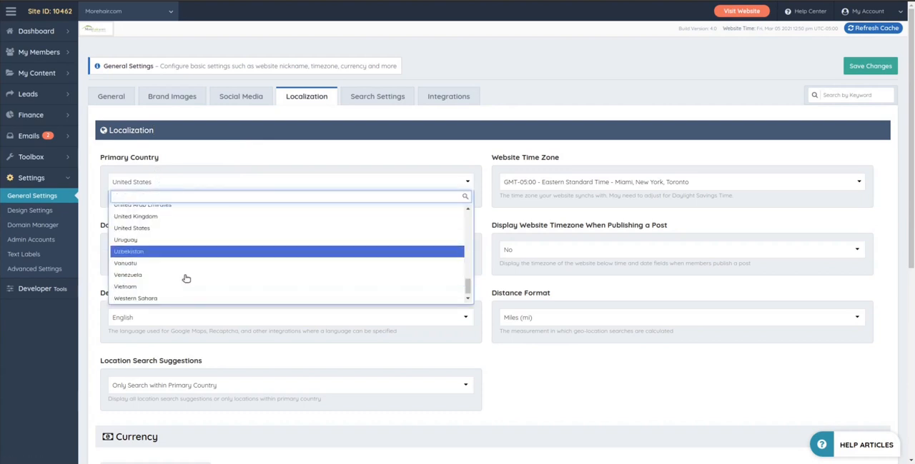
pyautogui.click(158, 151)
pyautogui.click(551, 182)
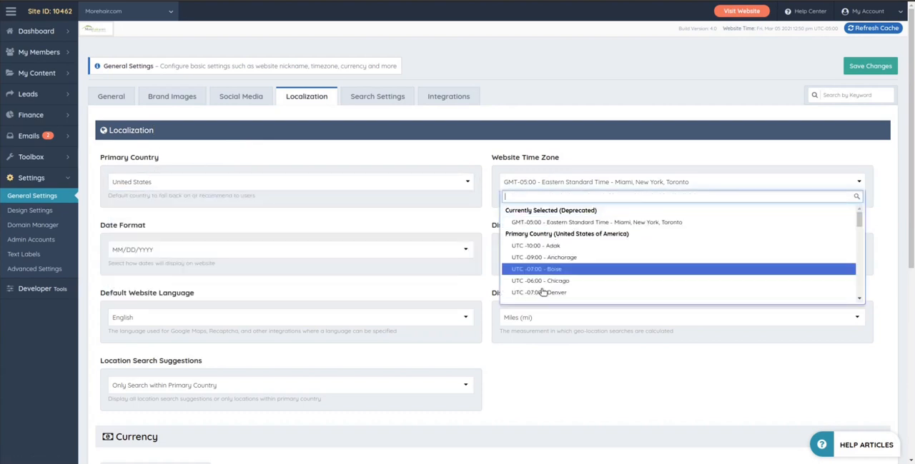
pyautogui.click(459, 153)
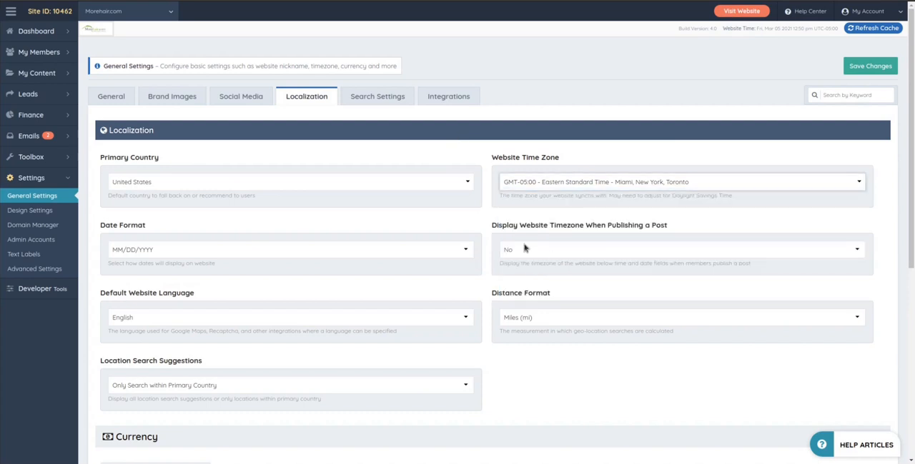
# Step: Highlight the Display Website Timezone When Publishing a Post label and view the setting's options
pyautogui.moveTo(503, 231); pyautogui.dragTo(667, 228)
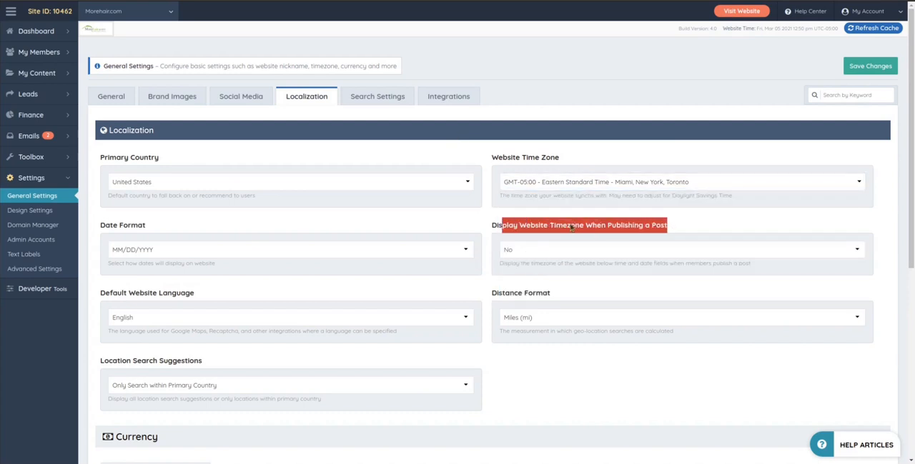
pyautogui.click(572, 228)
pyautogui.click(522, 250)
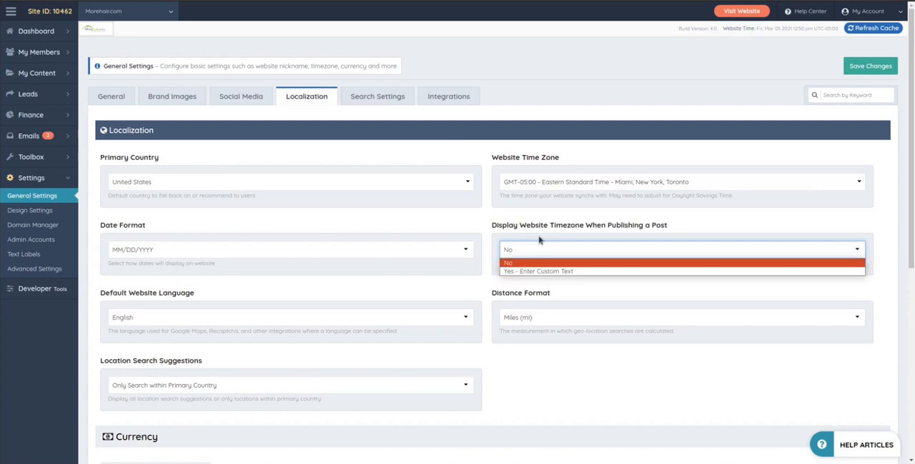
pyautogui.click(535, 216)
# Step: Switch Display Website Timezone When Publishing a Post to Yes - Enter Custom Text, visit its text field, and set it back to No
pyautogui.click(527, 252)
pyautogui.click(532, 267)
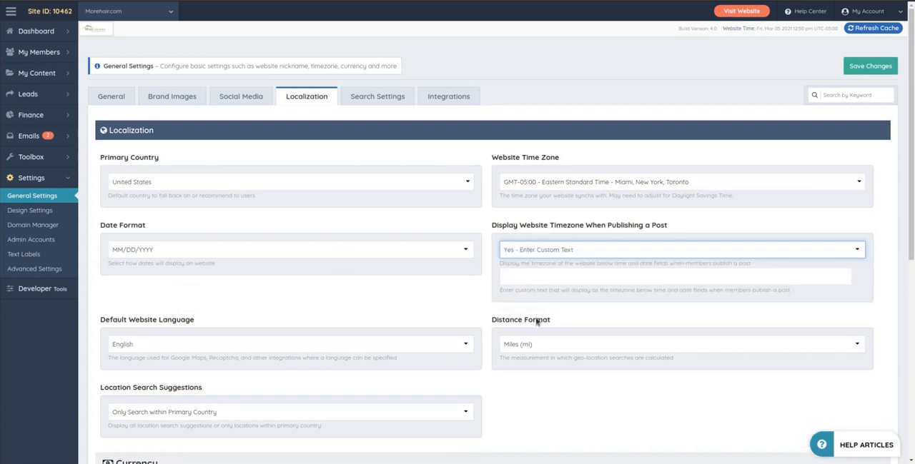
pyautogui.click(522, 277)
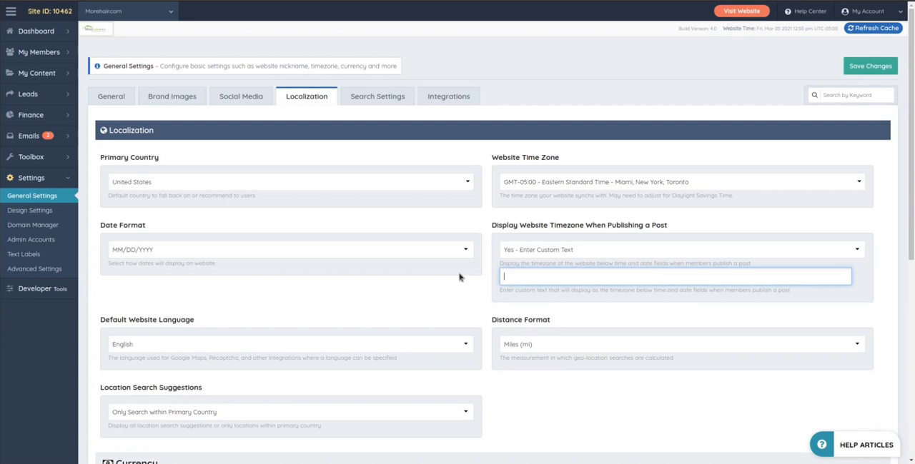
pyautogui.click(542, 252)
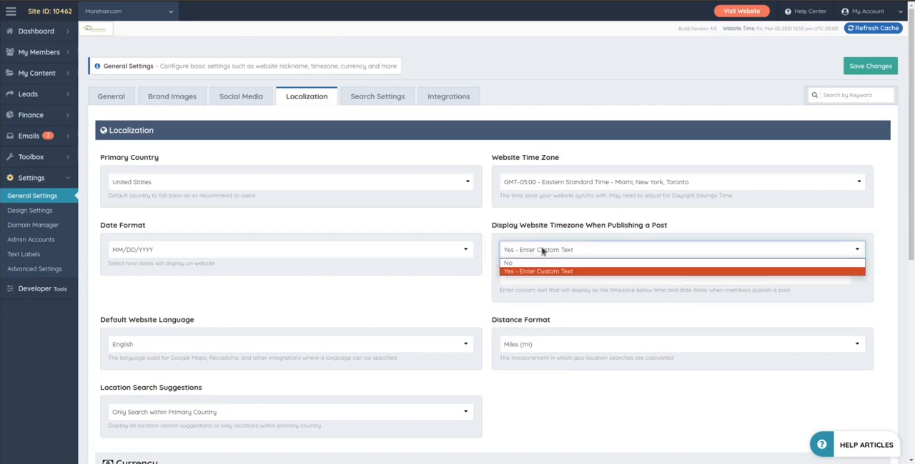
pyautogui.click(521, 272)
pyautogui.click(527, 253)
pyautogui.click(521, 264)
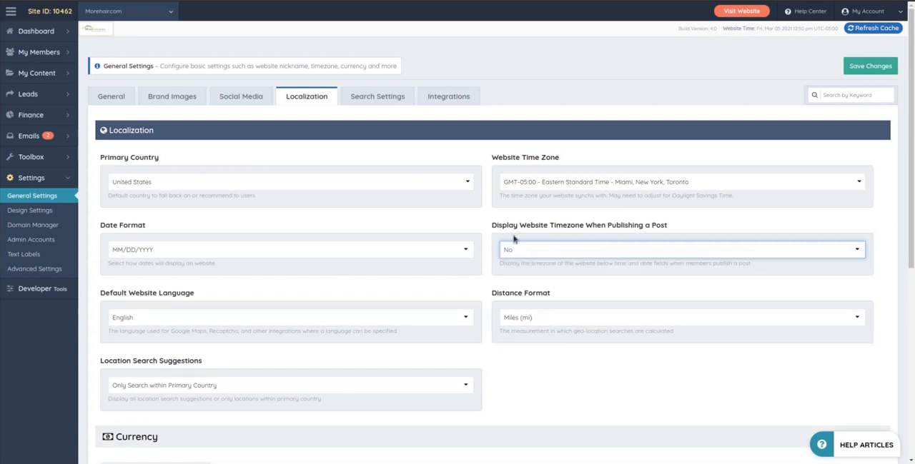
# Step: View the available options for Date Format and Distance Format without changing either setting
pyautogui.click(163, 251)
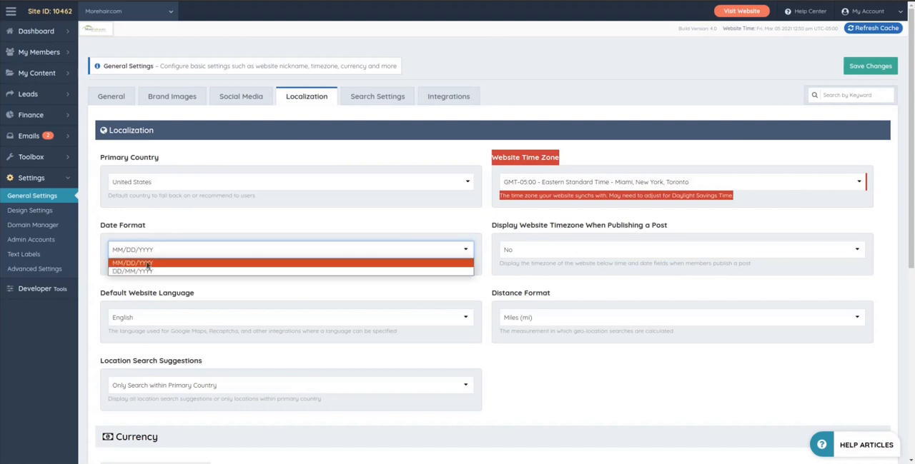
pyautogui.click(579, 375)
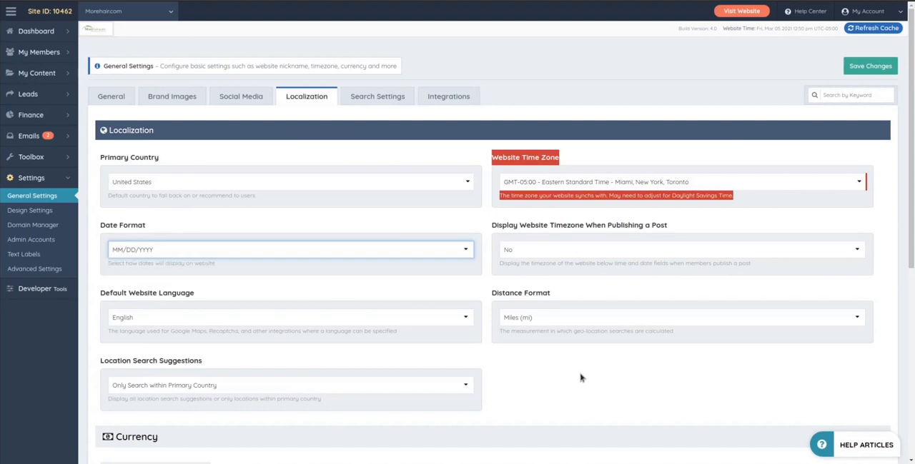
pyautogui.scroll(-1, 526, 289)
pyautogui.click(515, 269)
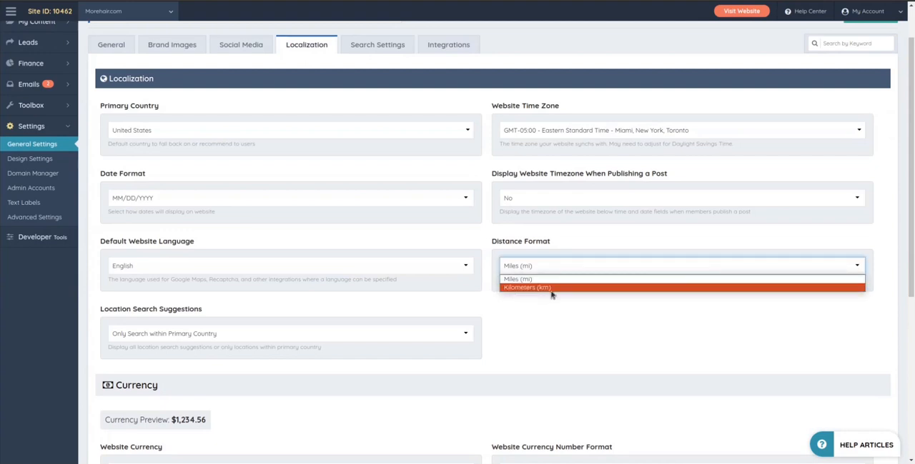
pyautogui.click(541, 359)
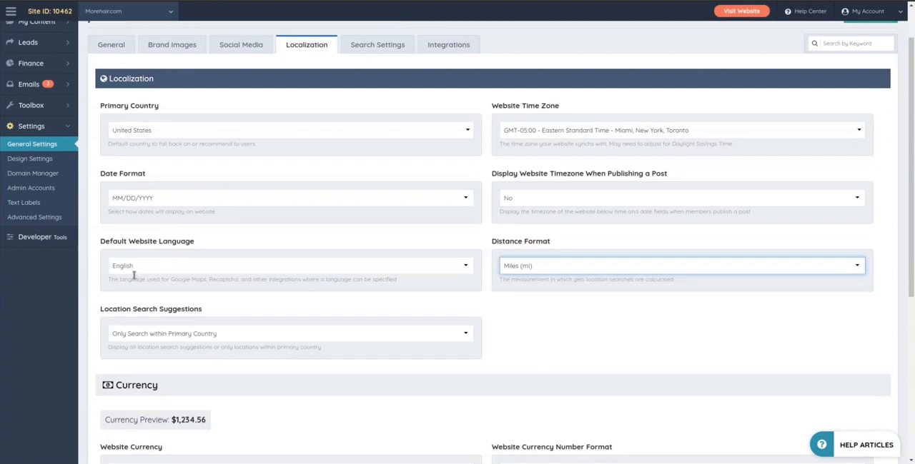
# Step: View the choices for Default Website Language and Location Search Suggestions, and continue to the Currency section
pyautogui.click(143, 263)
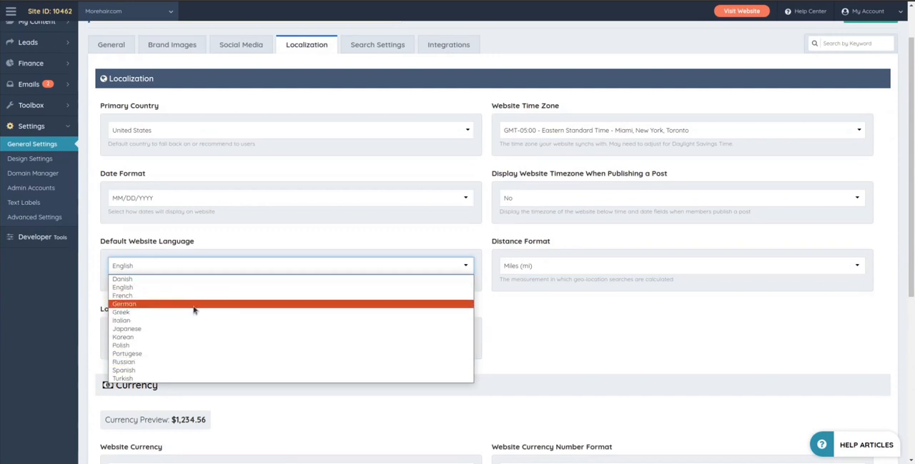
pyautogui.click(557, 337)
pyautogui.scroll(-1, 157, 246)
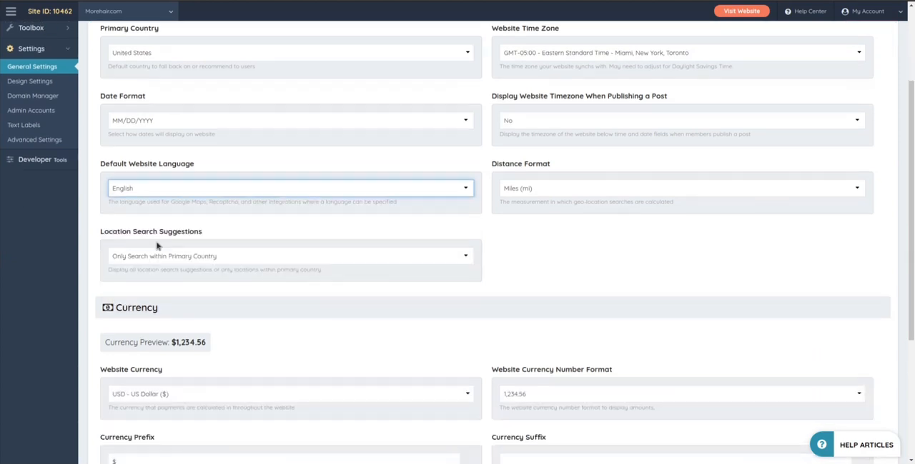
pyautogui.click(241, 257)
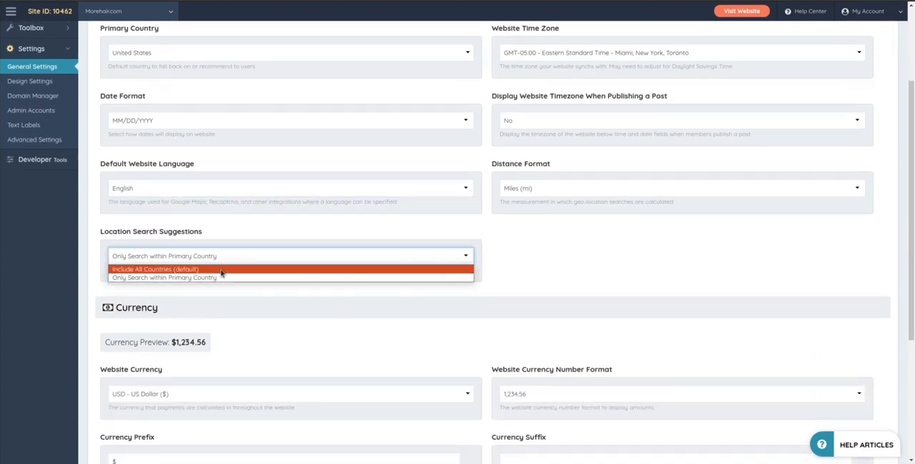
pyautogui.click(122, 240)
pyautogui.scroll(-2, 576, 259)
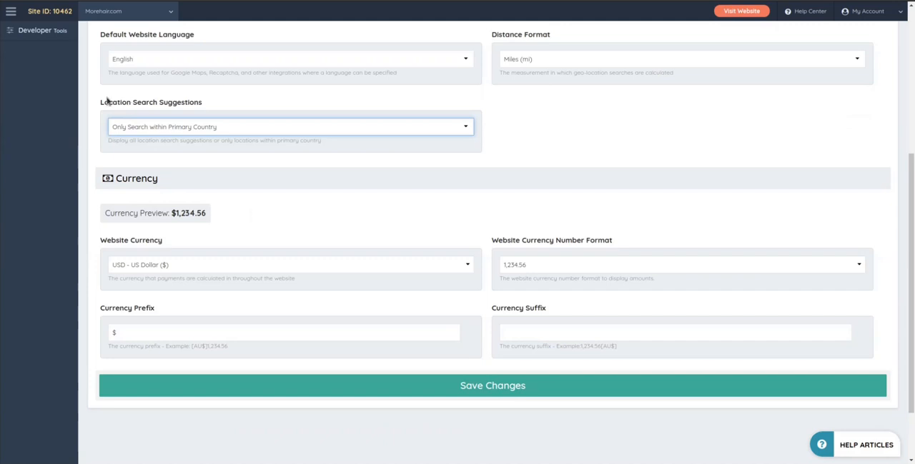
# Step: Check the Search Members page and review the Currency section of the Localization settings
pyautogui.click(173, 133)
pyautogui.click(347, 203)
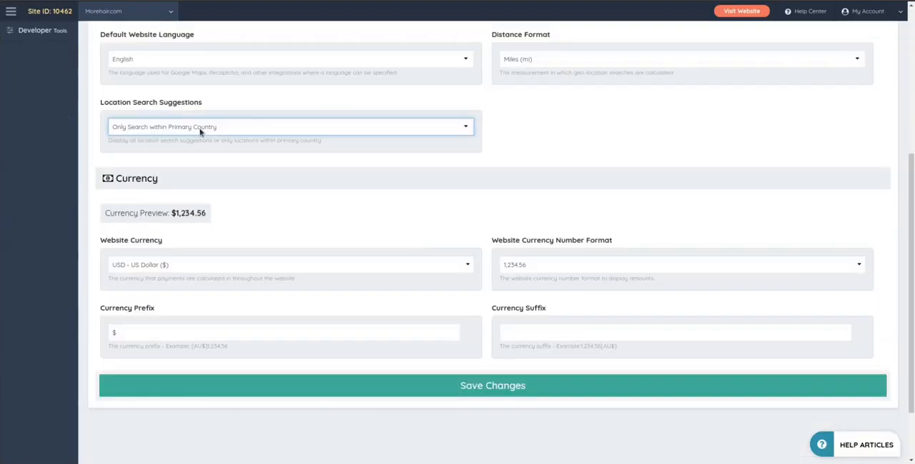
pyautogui.scroll(-2, 272, 147)
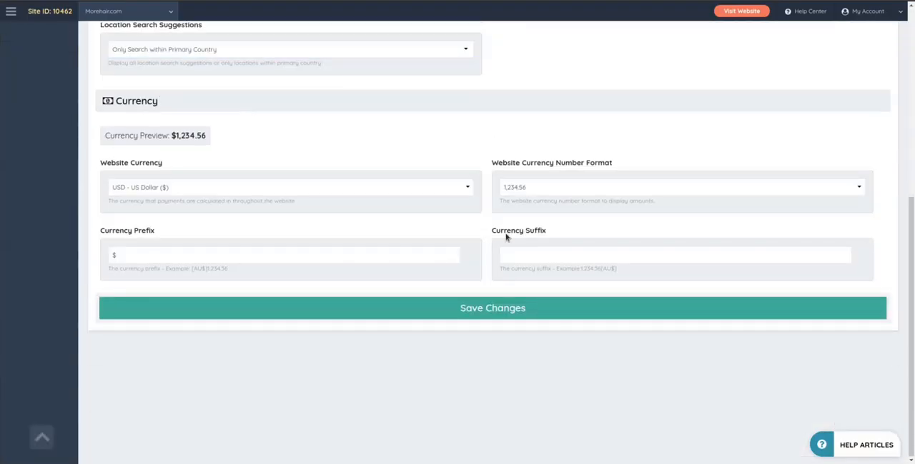
pyautogui.scroll(5, 373, 320)
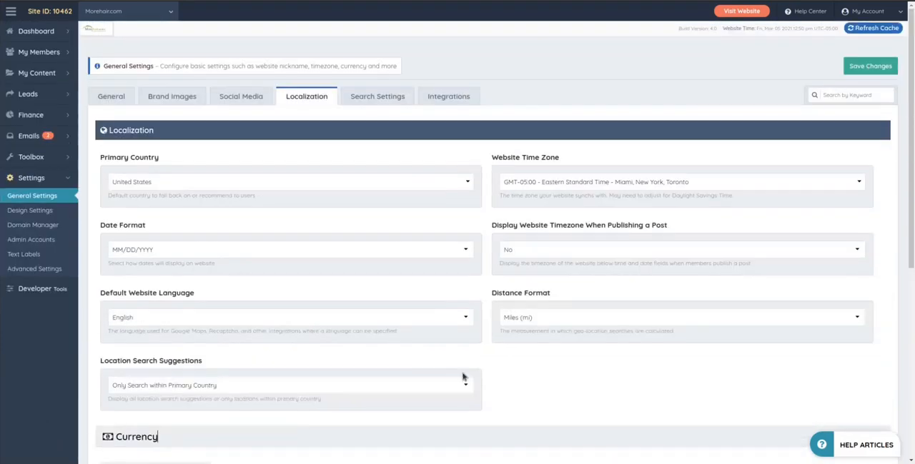
# Step: Open the Search Settings, look over the available options, and highlight the Default Member Search URL value
pyautogui.click(375, 97)
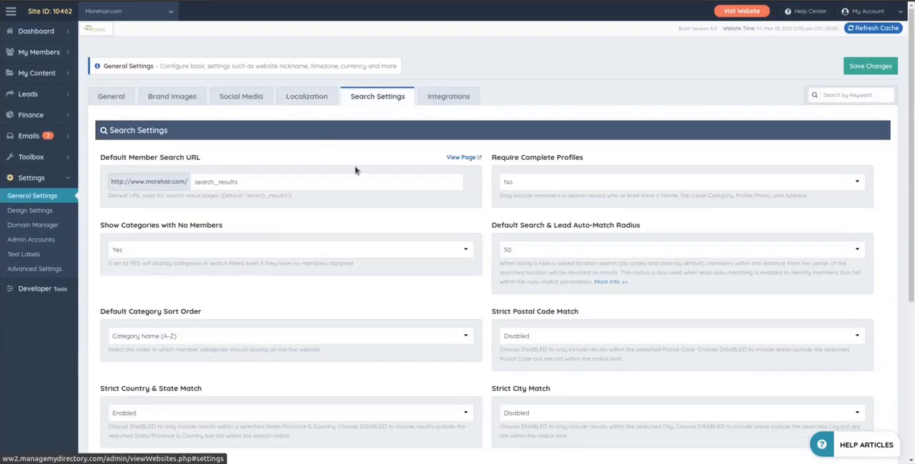
pyautogui.scroll(-3, 374, 147)
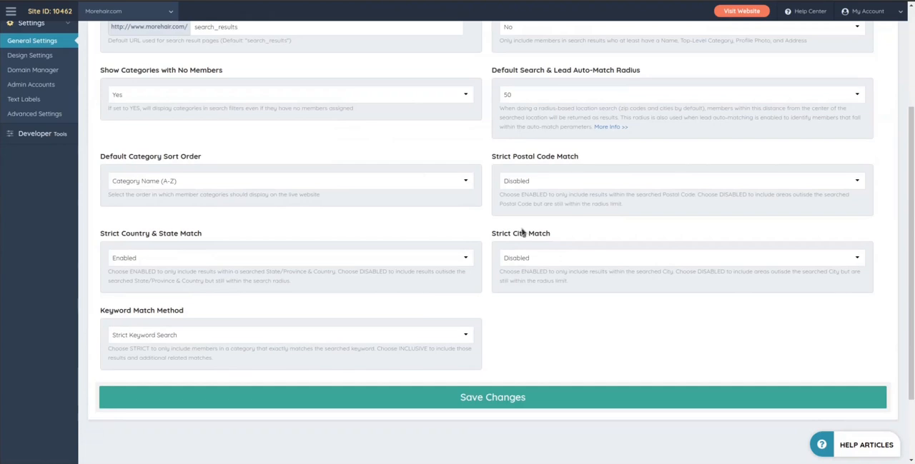
pyautogui.scroll(3, 486, 263)
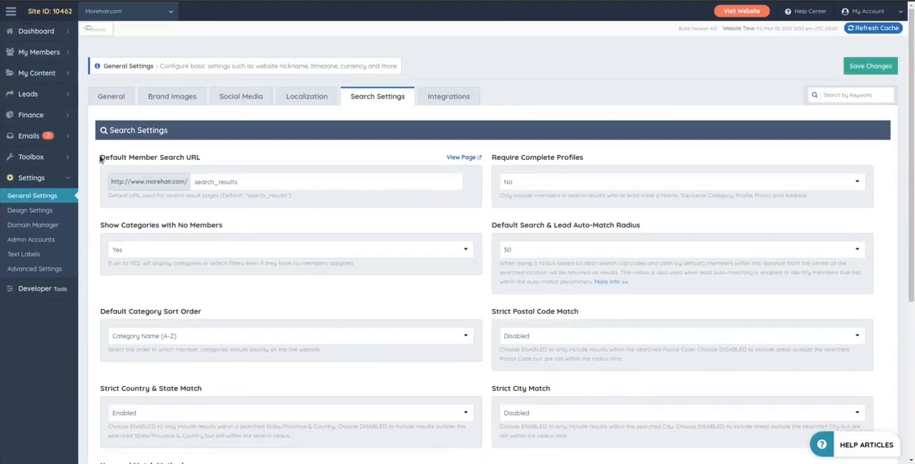
pyautogui.moveTo(100, 157); pyautogui.dragTo(169, 188)
pyautogui.click(259, 184)
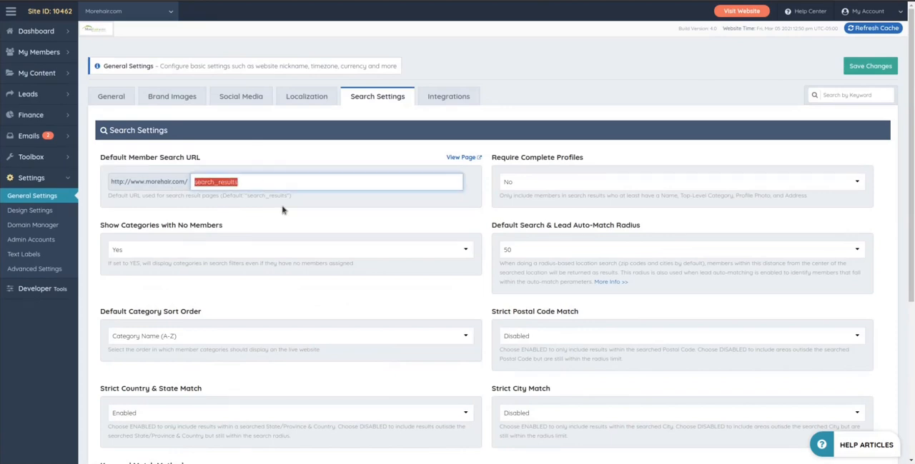
pyautogui.click(238, 209)
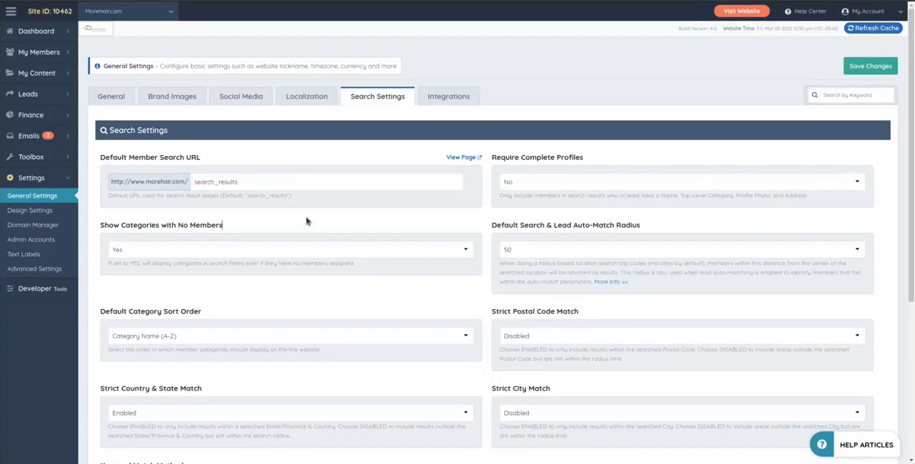
# Step: View the choices for Default Search & Lead Auto-Match Radius, Show Categories with No Members, and Require Complete Profiles without changing them
pyautogui.scroll(-1, 306, 222)
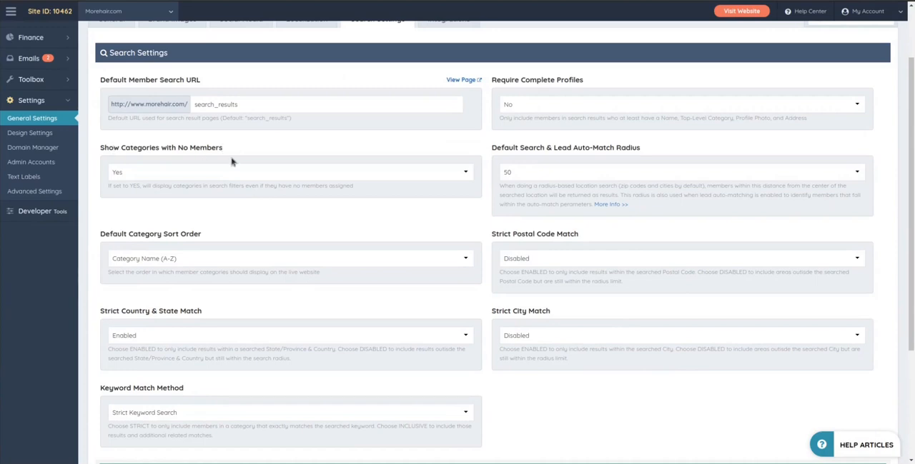
pyautogui.click(576, 169)
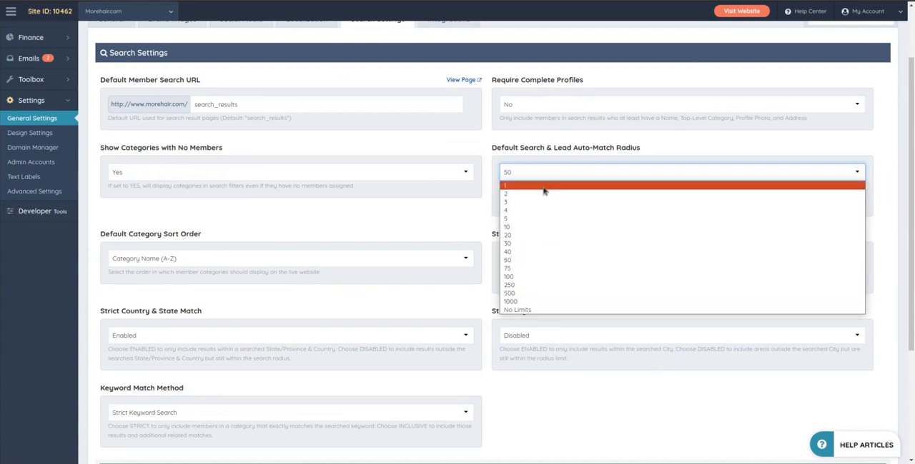
pyautogui.click(163, 206)
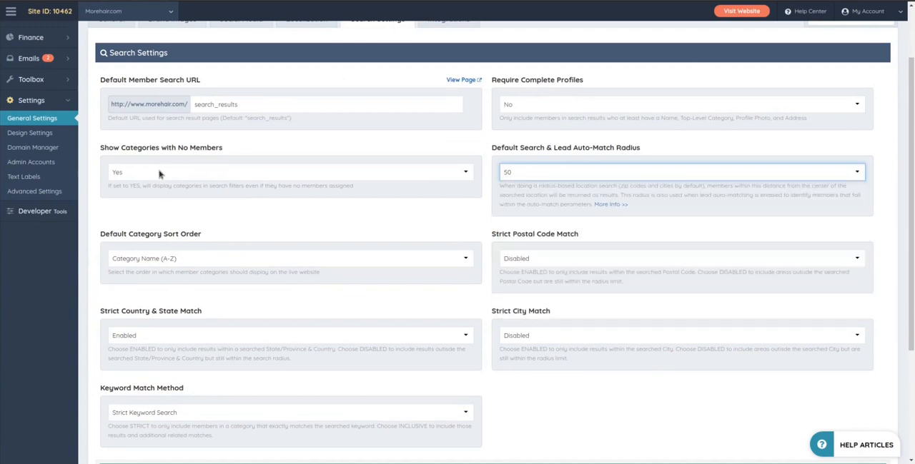
pyautogui.click(160, 173)
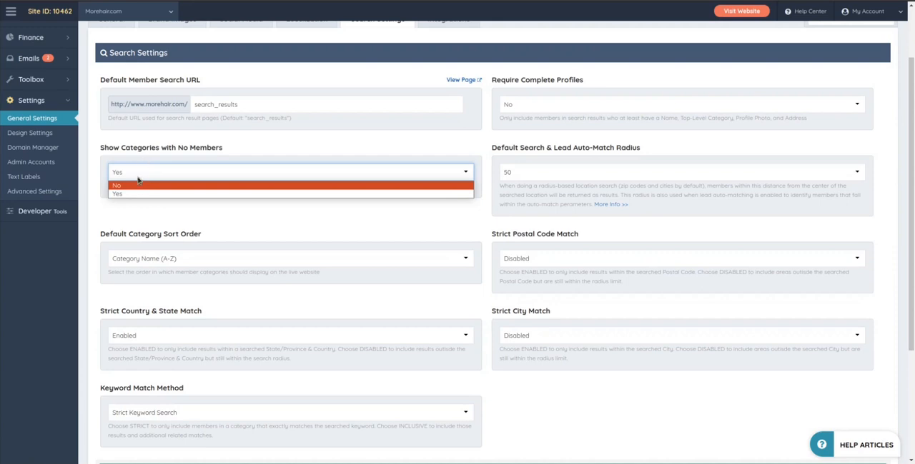
pyautogui.click(245, 226)
pyautogui.click(519, 106)
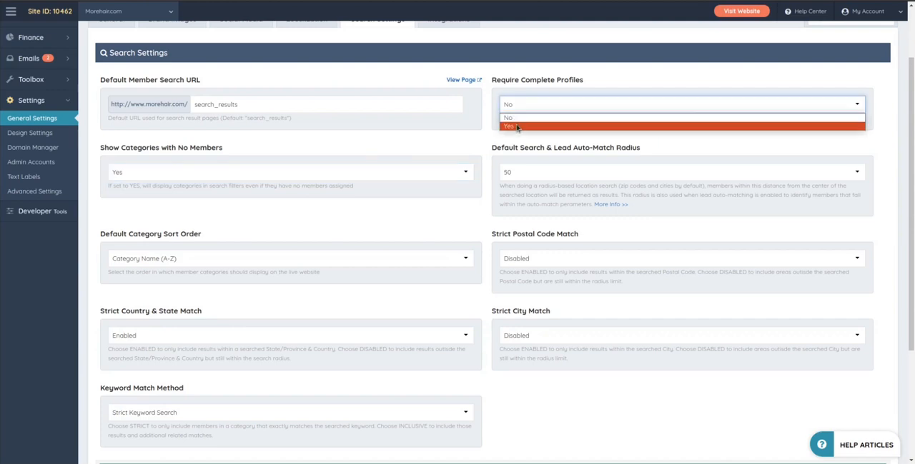
pyautogui.click(463, 144)
# Step: View the options for Strict Postal Code Match and Strict City Match, keeping both Disabled
pyautogui.scroll(-2, 460, 150)
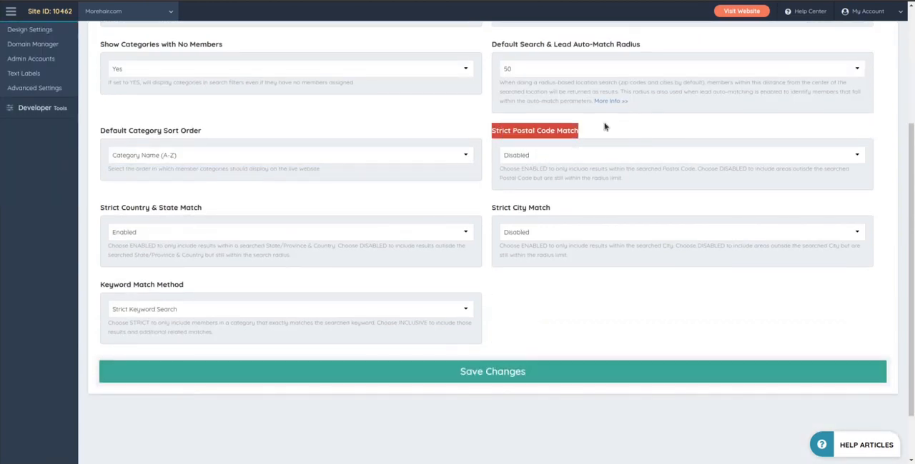
pyautogui.click(524, 153)
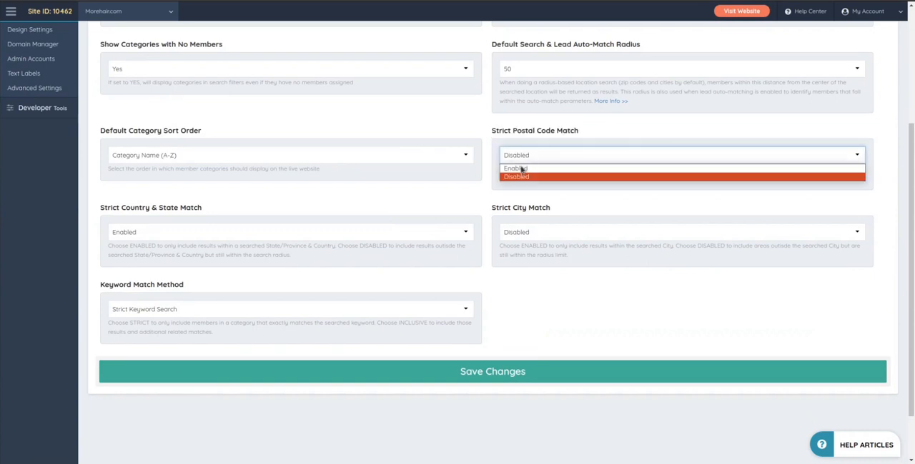
pyautogui.click(525, 176)
pyautogui.click(521, 232)
pyautogui.click(521, 245)
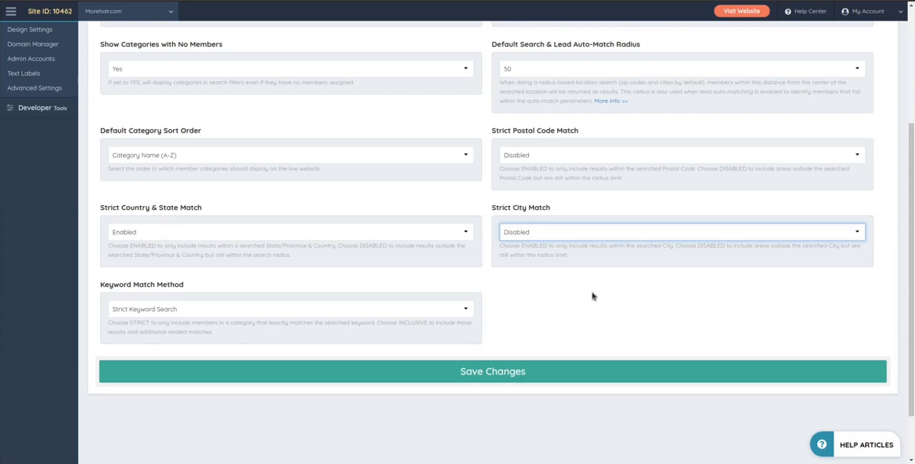
pyautogui.click(594, 258)
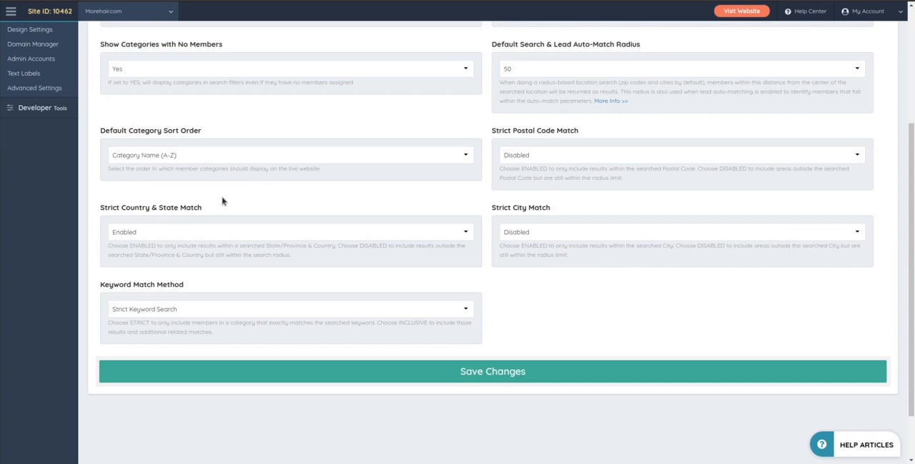
# Step: View the Default Category Sort Order options, keeping Category Name (A-Z)
pyautogui.scroll(1, 195, 157)
pyautogui.click(192, 184)
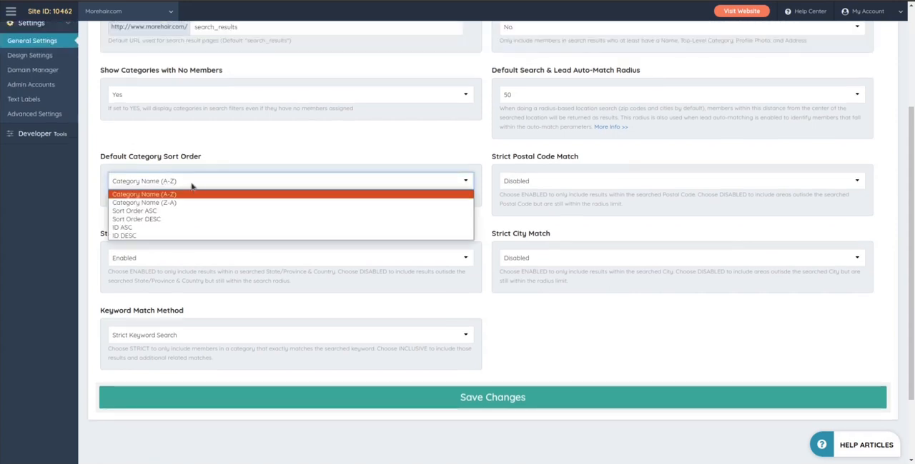
pyautogui.click(198, 141)
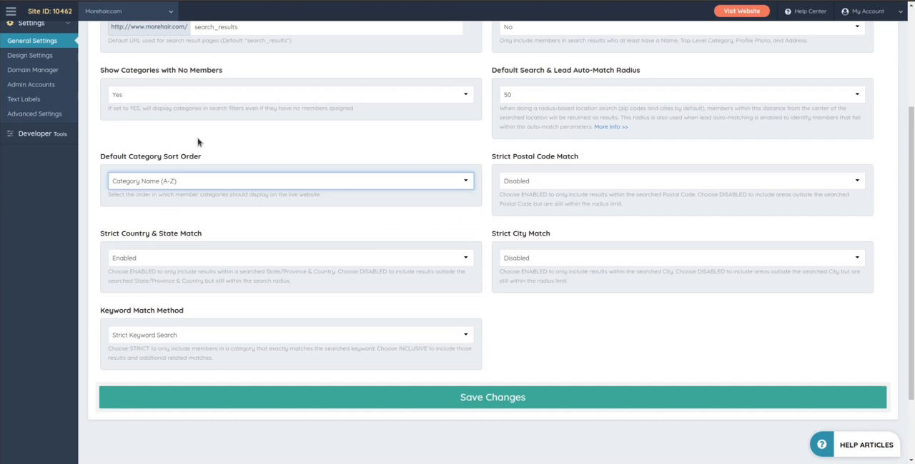
pyautogui.click(300, 212)
# Step: Revisit the Localization, Social Media and Brand Images settings, ending on the General section
pyautogui.scroll(2, 699, 176)
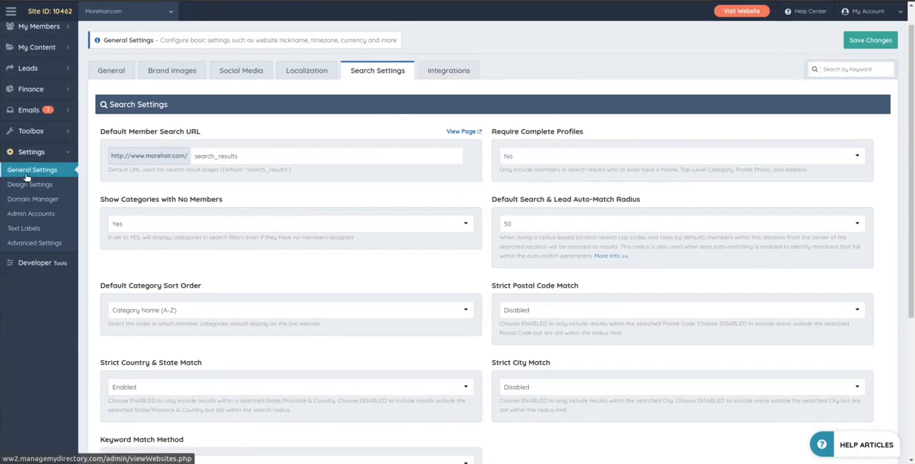
pyautogui.scroll(1, 608, 60)
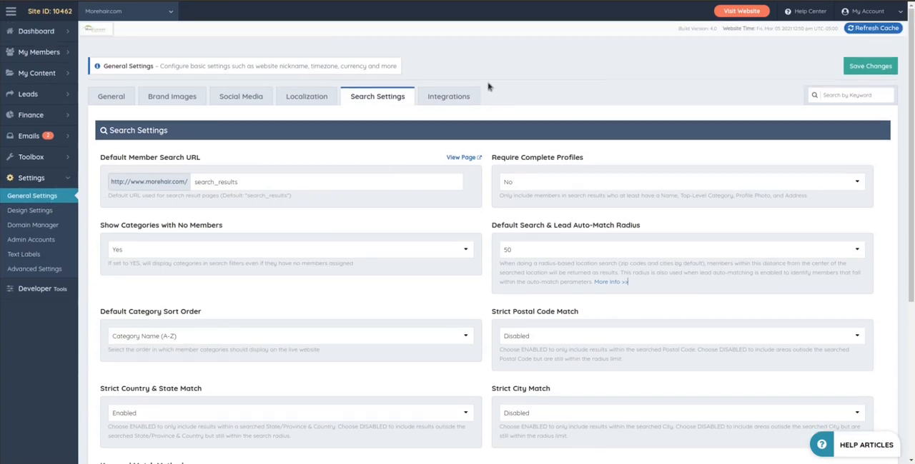
pyautogui.click(332, 100)
pyautogui.click(372, 98)
pyautogui.click(293, 96)
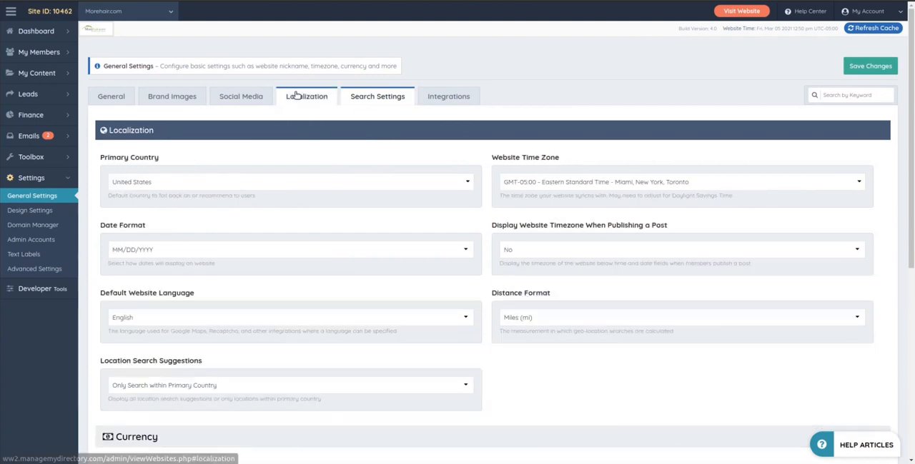
pyautogui.click(238, 96)
pyautogui.click(165, 96)
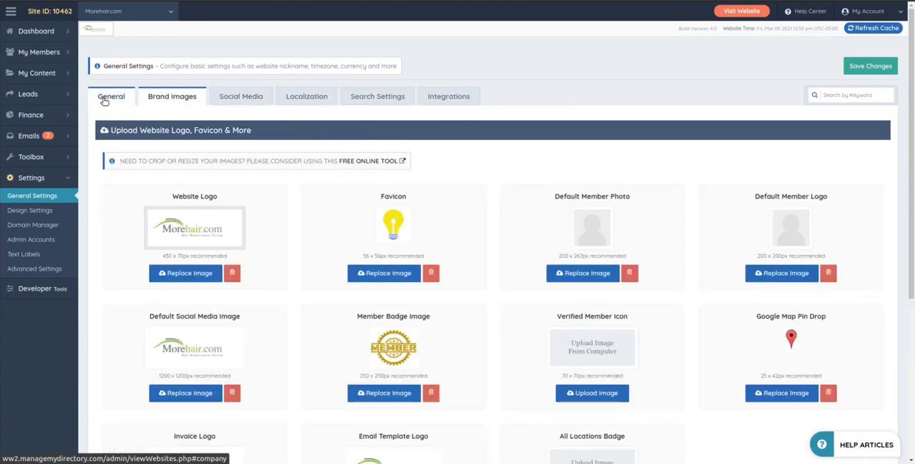
pyautogui.click(104, 100)
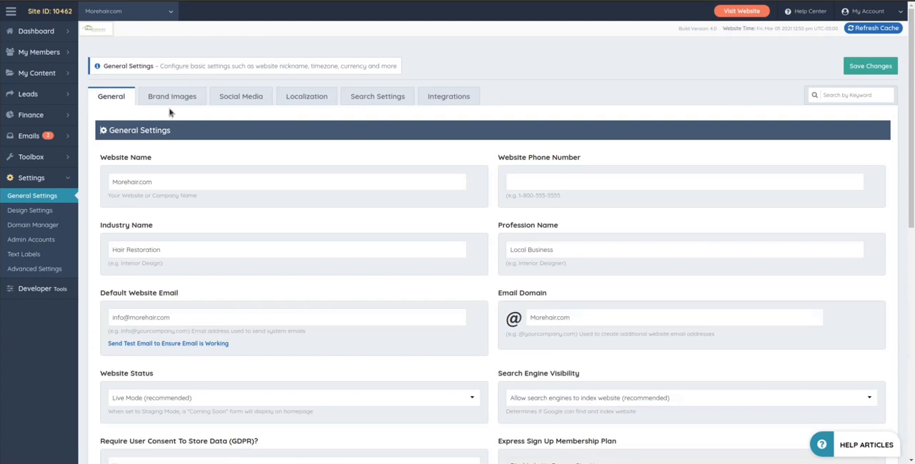